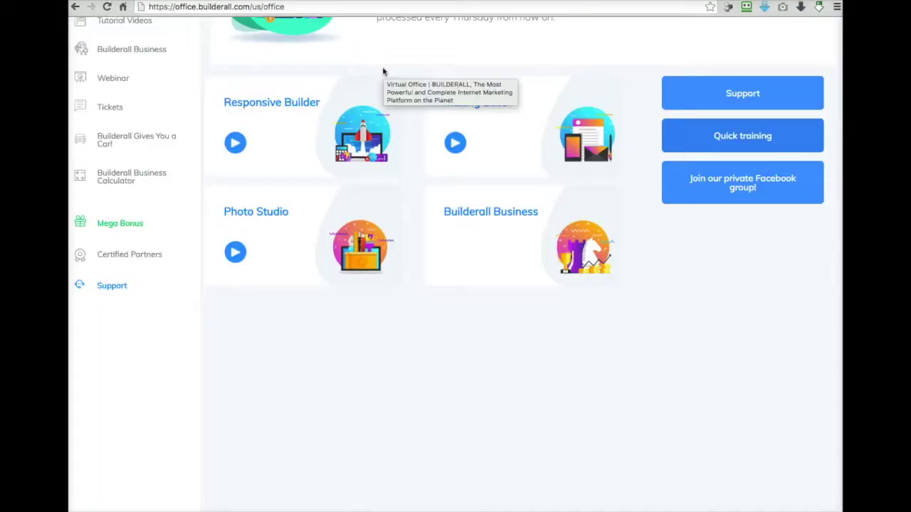
Step: Open the Webinar section of the Builderall office
click(265, 313)
click(109, 81)
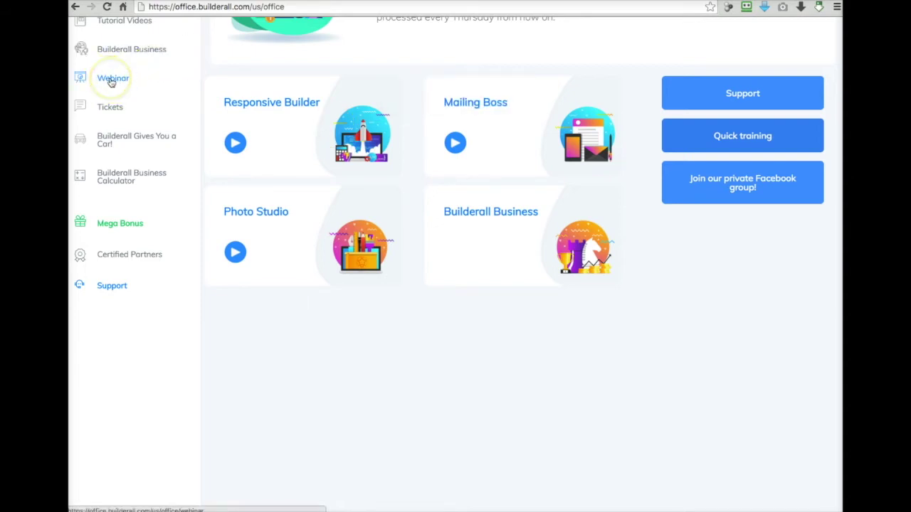
click(111, 82)
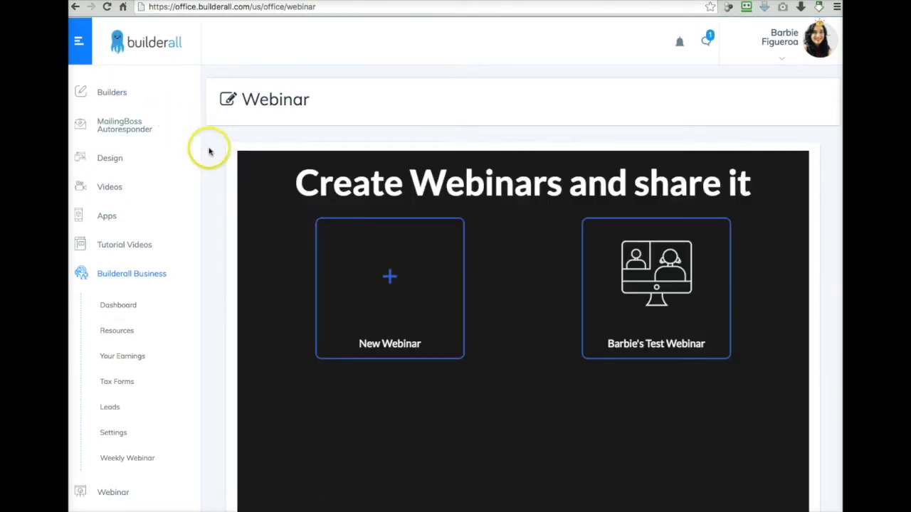
Step: Delete the existing test webinar and confirm its removal
mouse_move(621, 323)
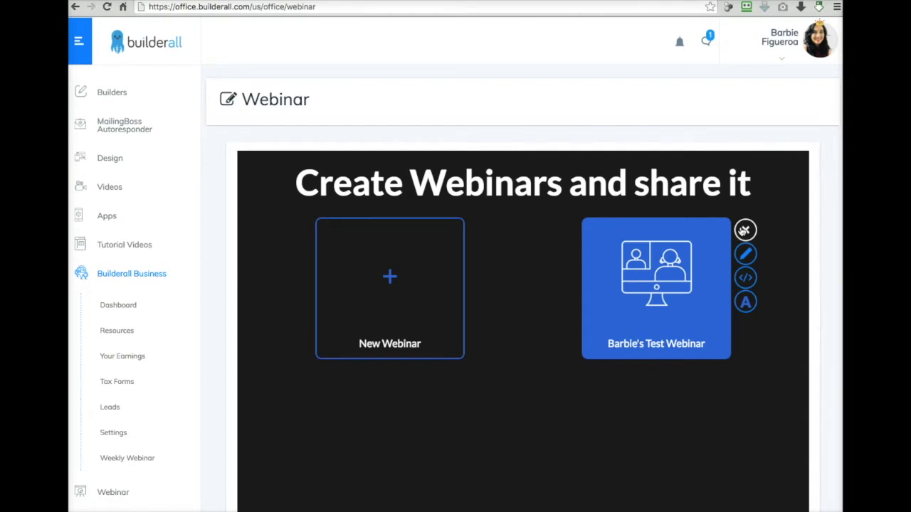
click(744, 230)
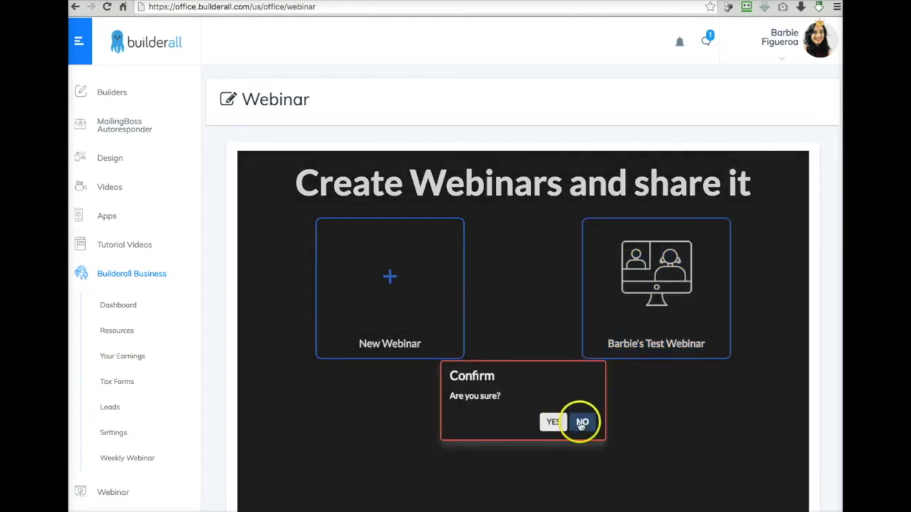
click(553, 423)
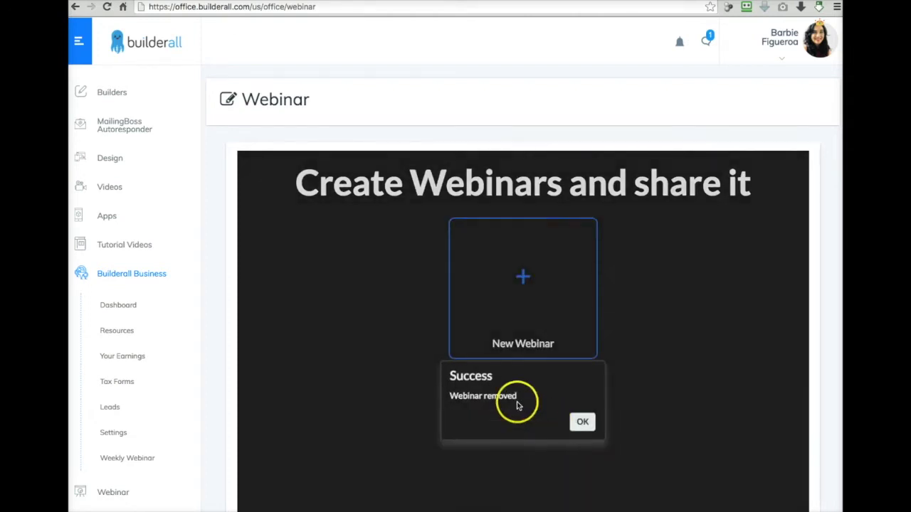
click(581, 422)
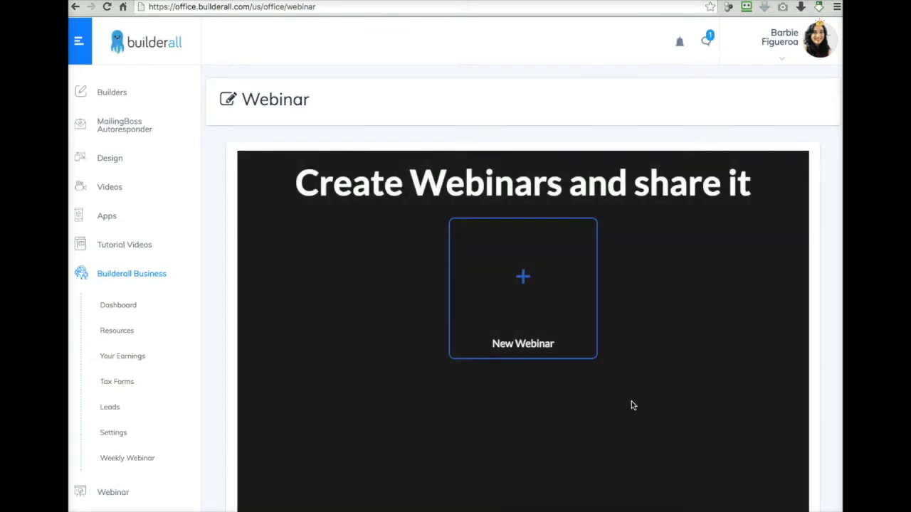
Step: Create a new webinar with the host's first name in possessive form plus "Test Webinar" as both its name and description
click(517, 264)
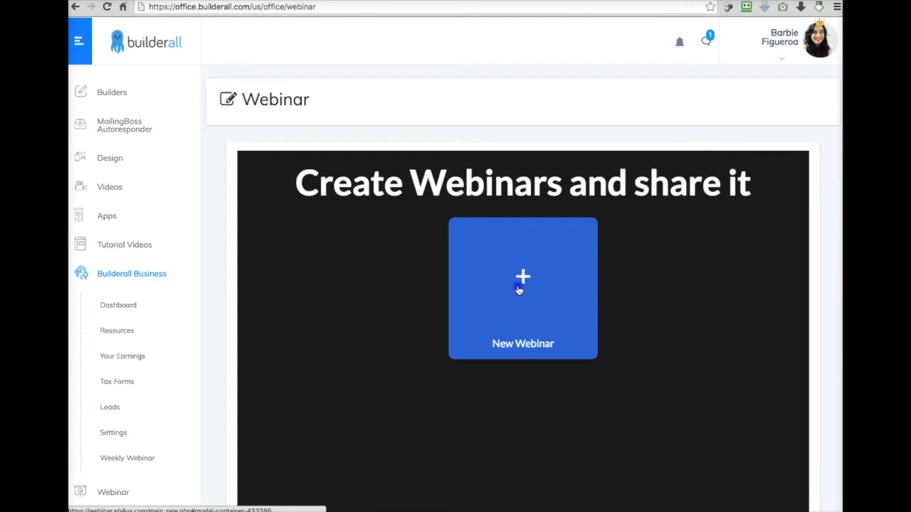
click(383, 439)
click(445, 227)
text(Barbie's Test Webinar)
click(471, 217)
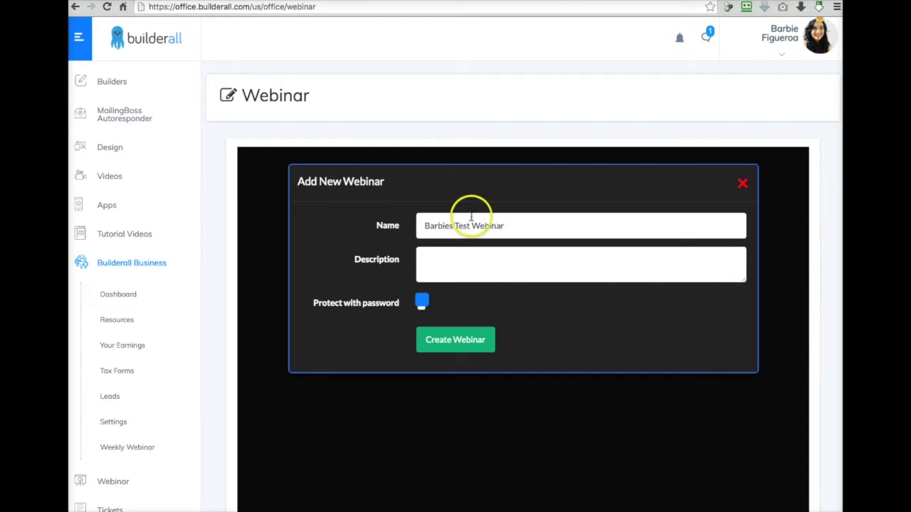
drag(517, 224, 422, 226)
key(ctrl+c)
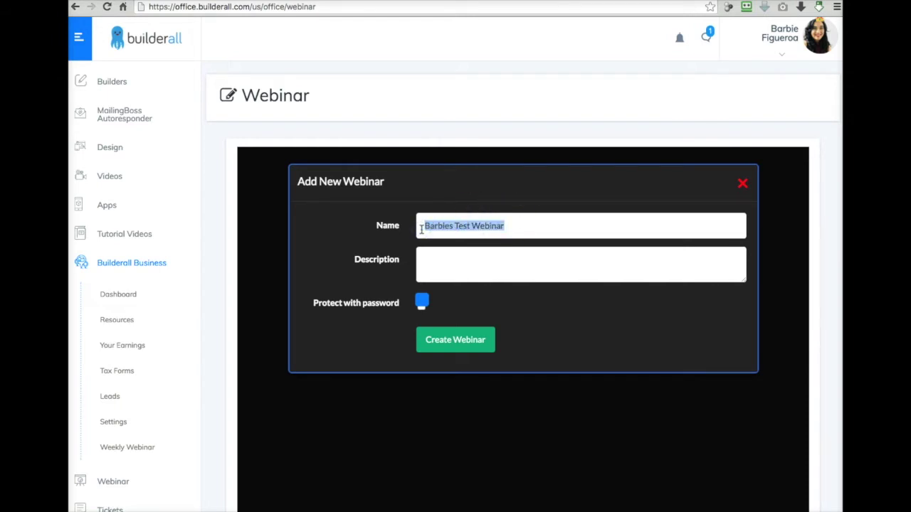
click(432, 257)
key(ctrl+v)
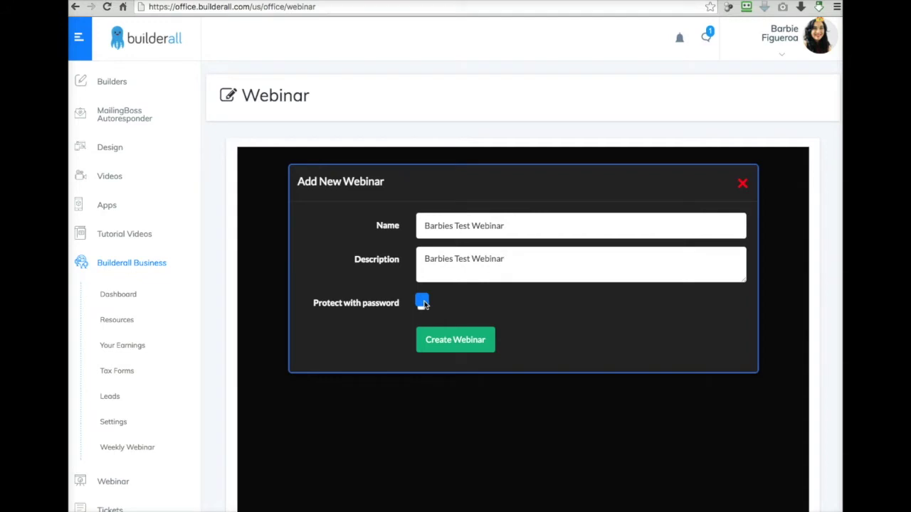
click(445, 335)
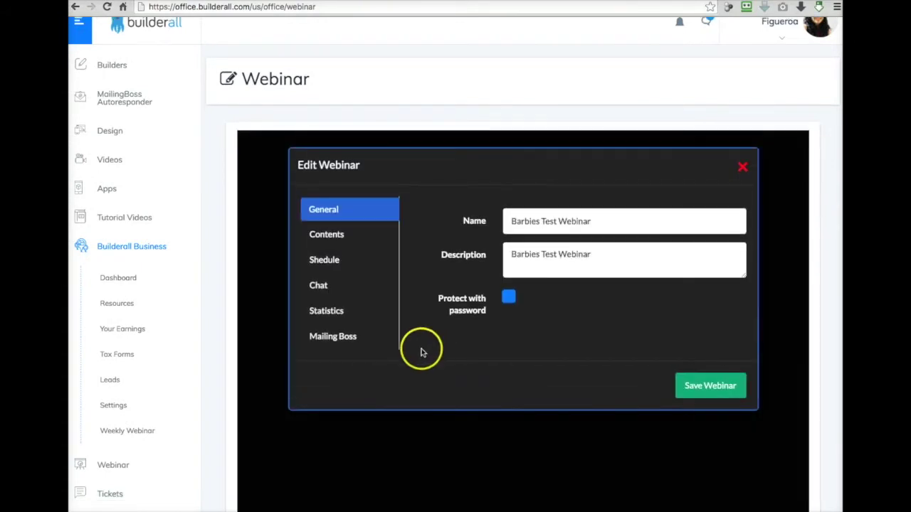
Step: Set the webinar's content source to YouTube and go to its link field
click(322, 237)
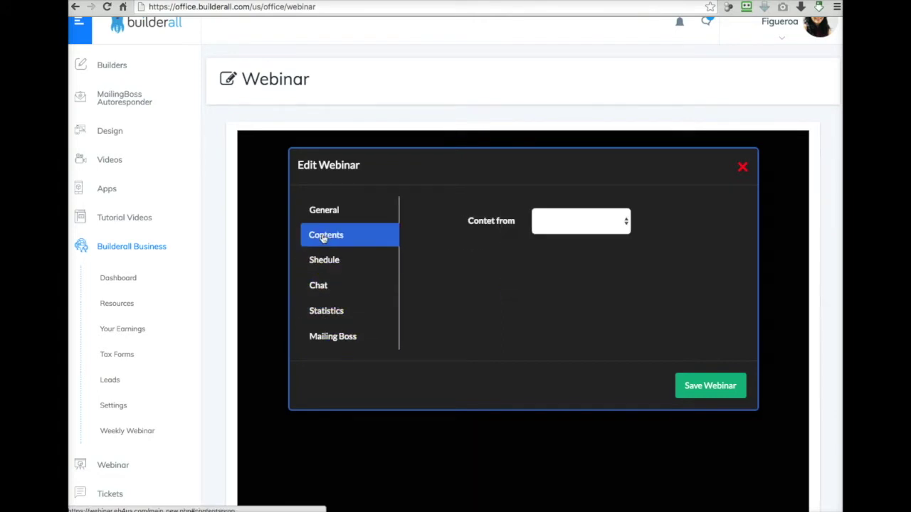
click(568, 224)
click(554, 222)
click(606, 246)
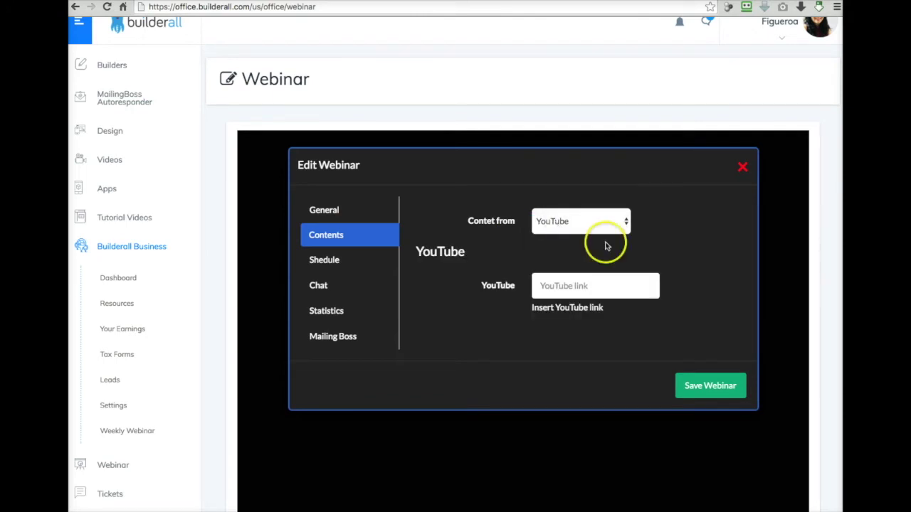
click(595, 286)
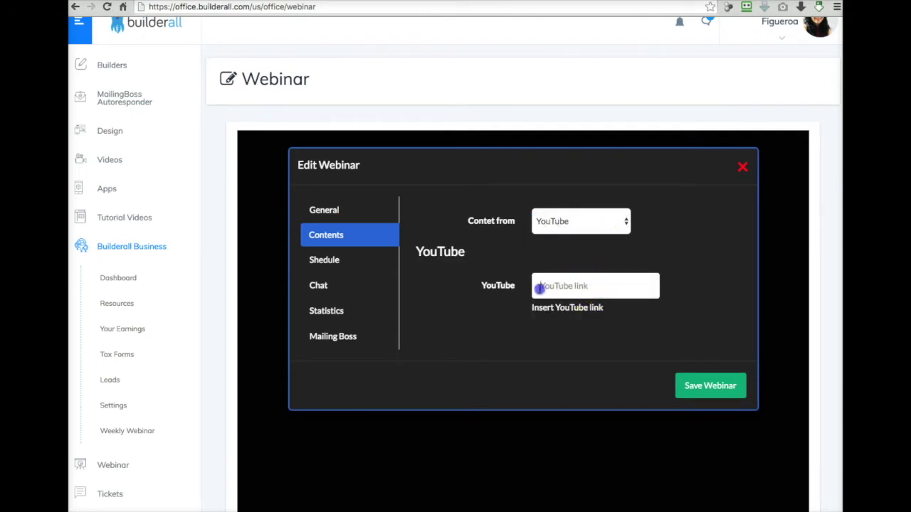
click(592, 286)
click(587, 287)
Step: Try the Recorded Video, Iframe and Live BuilderAll options as the webinar's content source
click(567, 222)
click(568, 235)
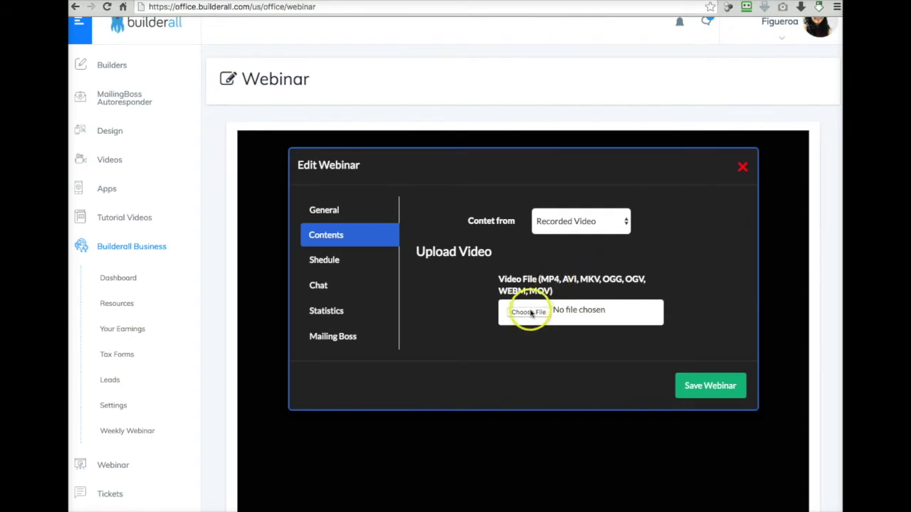
click(576, 221)
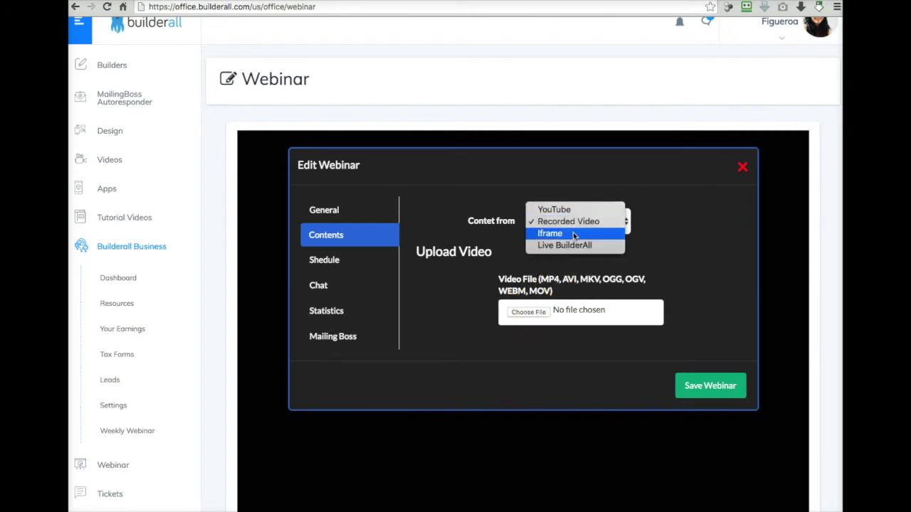
click(574, 235)
click(550, 289)
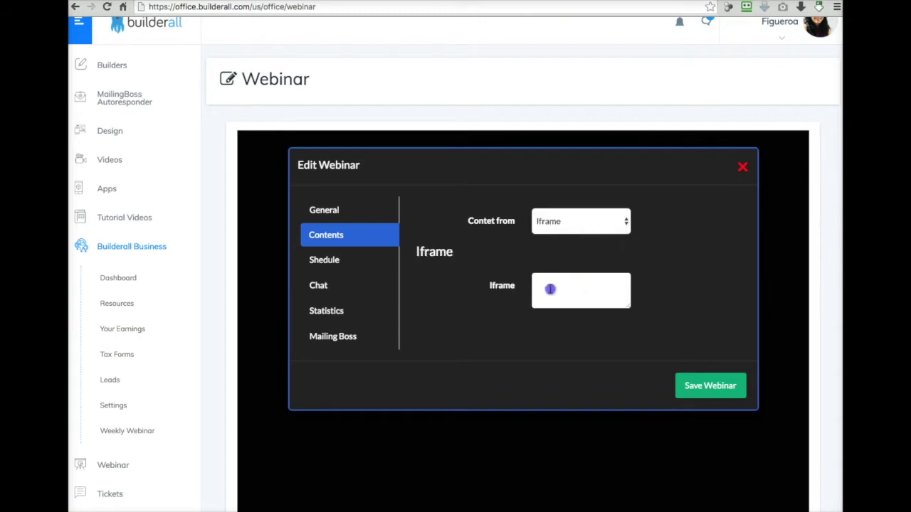
click(569, 227)
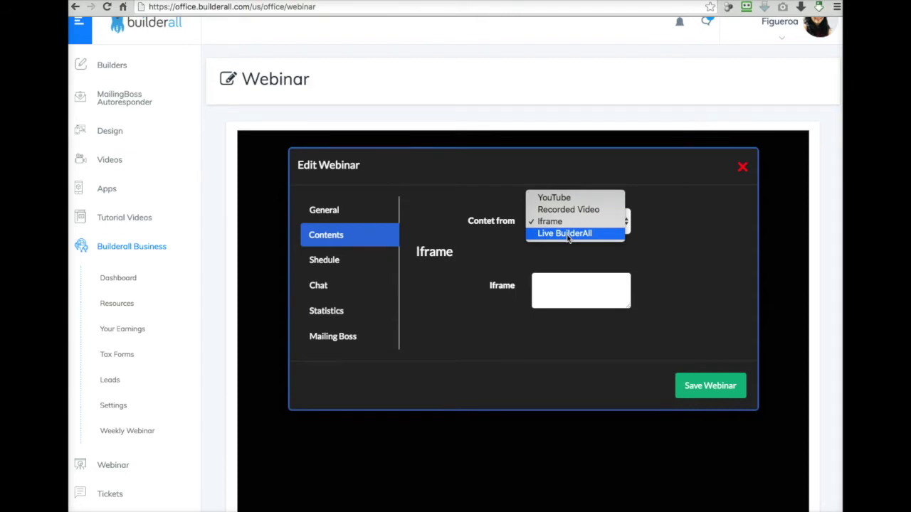
click(568, 235)
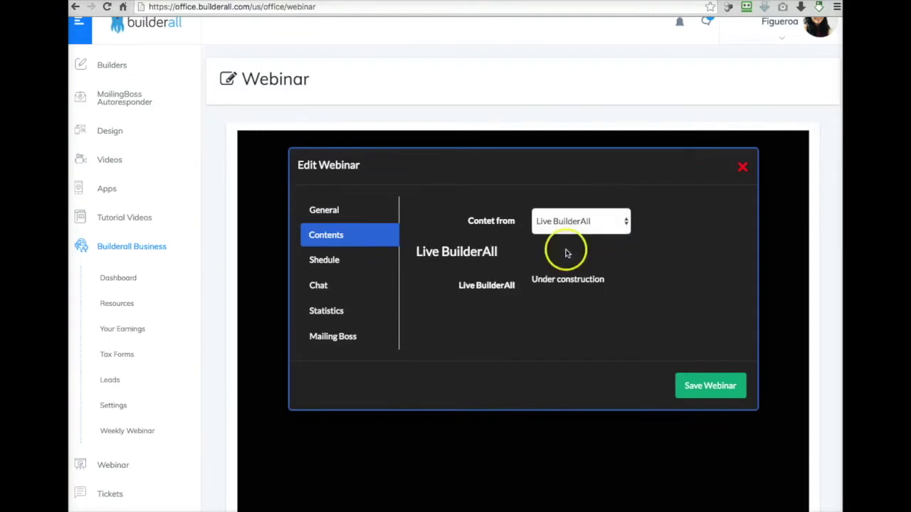
Step: Switch the webinar's content source to YouTube and finally to Recorded Video
click(576, 224)
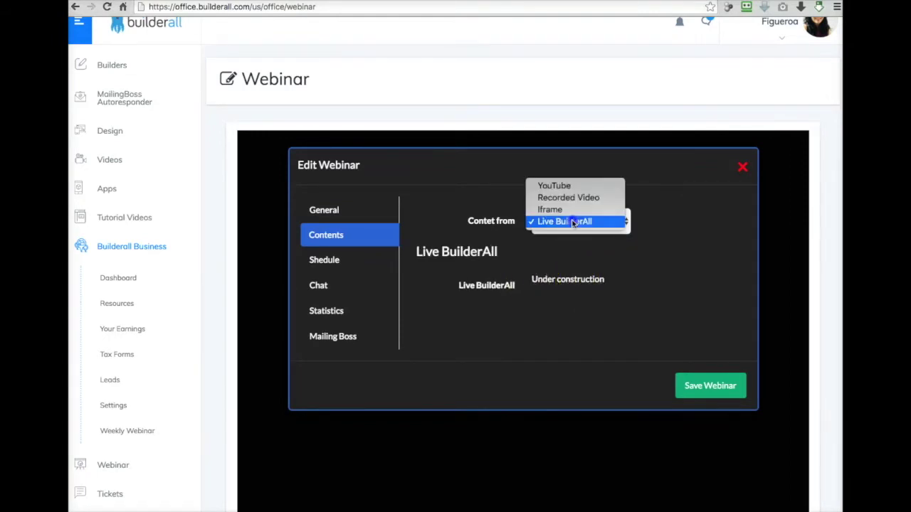
click(565, 186)
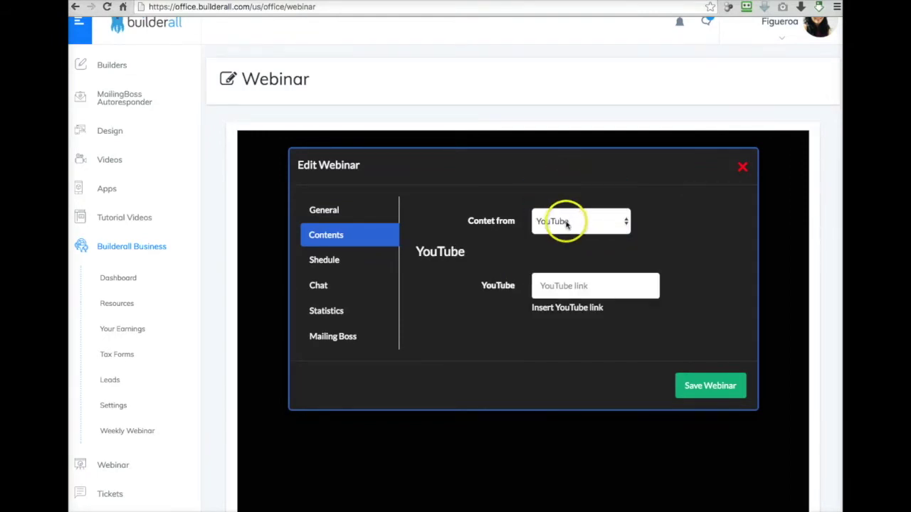
click(568, 221)
click(556, 235)
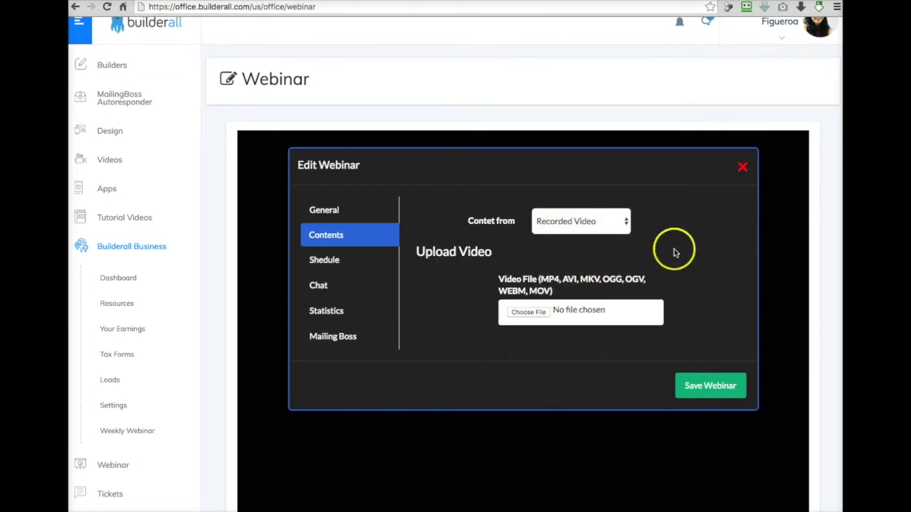
Step: Set the webinar's duration to 60 minutes in its schedule settings
click(325, 259)
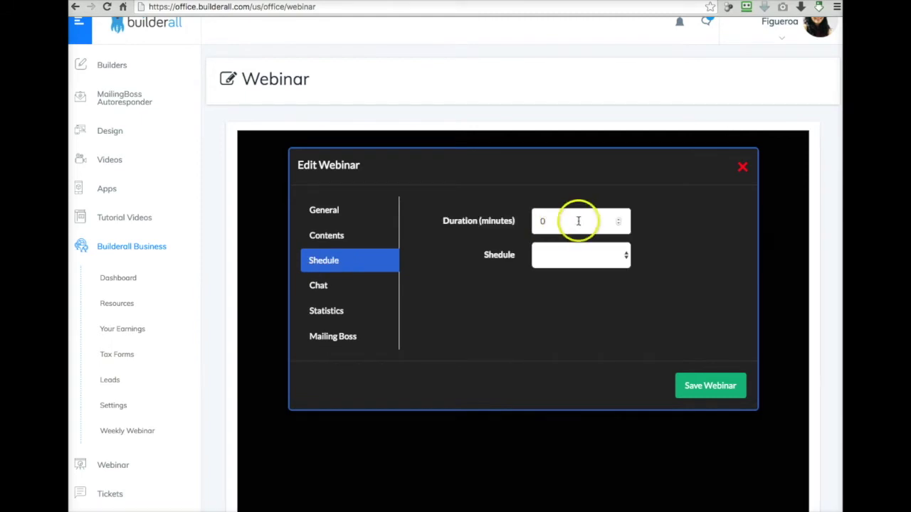
double_click(542, 221)
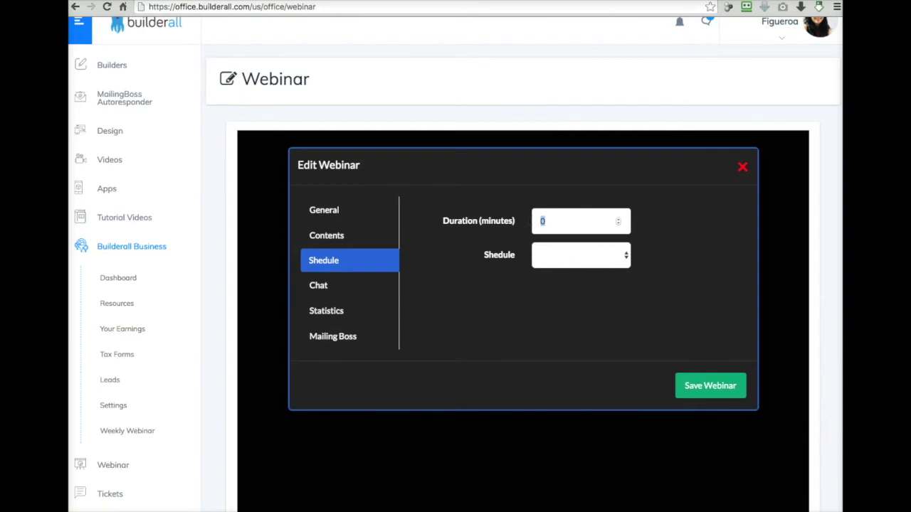
text(60)
Step: Set the webinar's schedule type to Start by button and try its start control
click(552, 258)
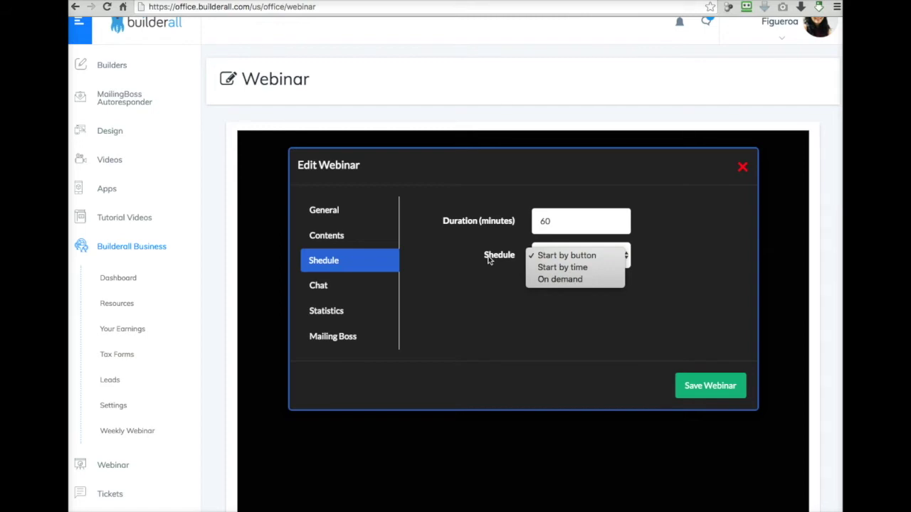
click(488, 260)
click(551, 253)
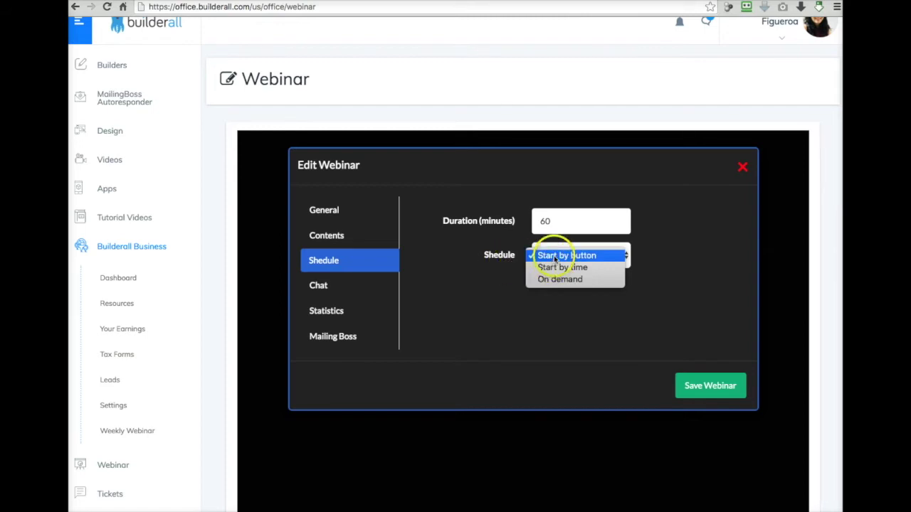
click(553, 256)
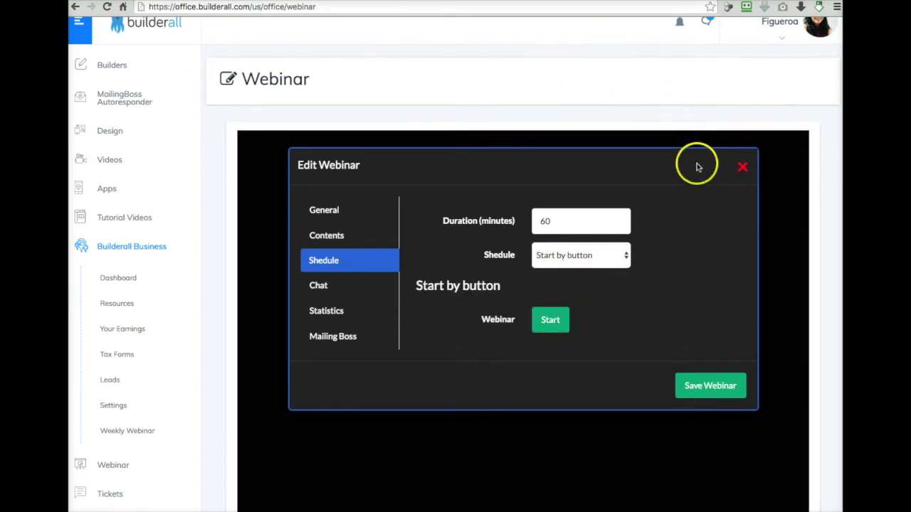
click(551, 325)
Step: Switch the webinar's schedule type to Start by time and finally to On demand
click(569, 257)
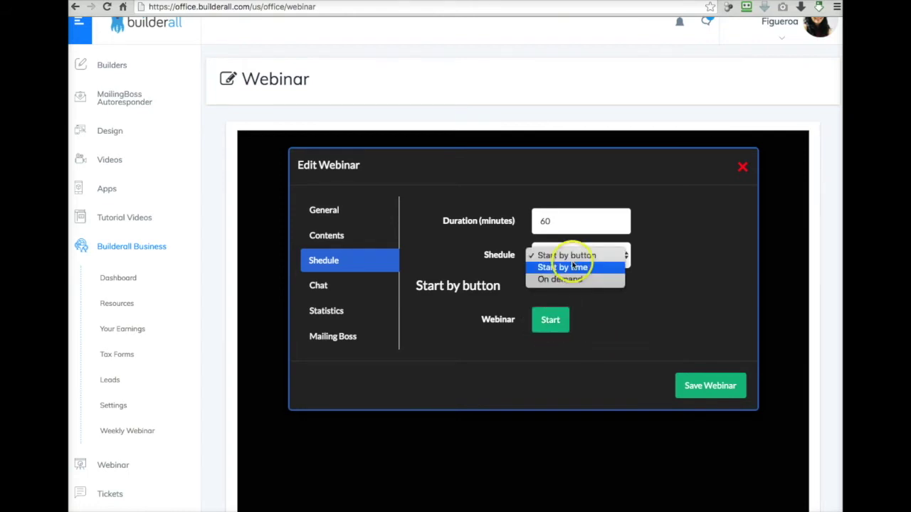
click(570, 268)
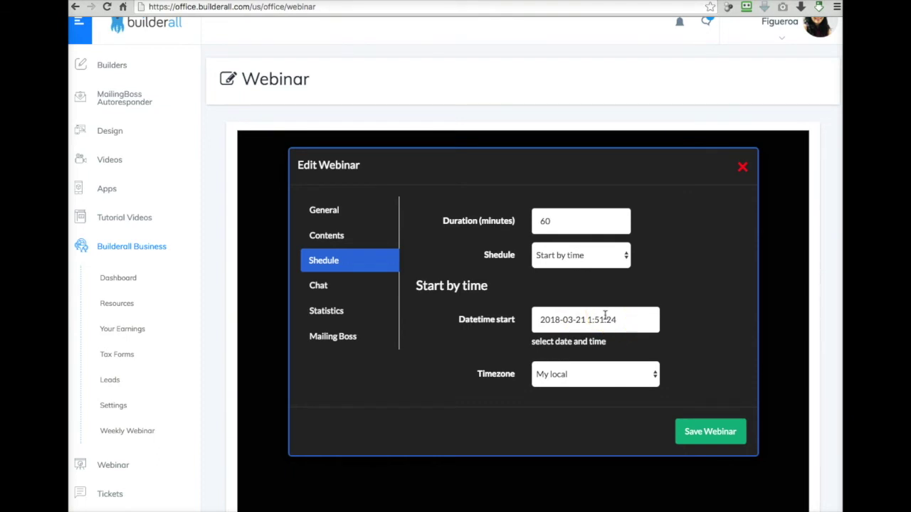
click(579, 259)
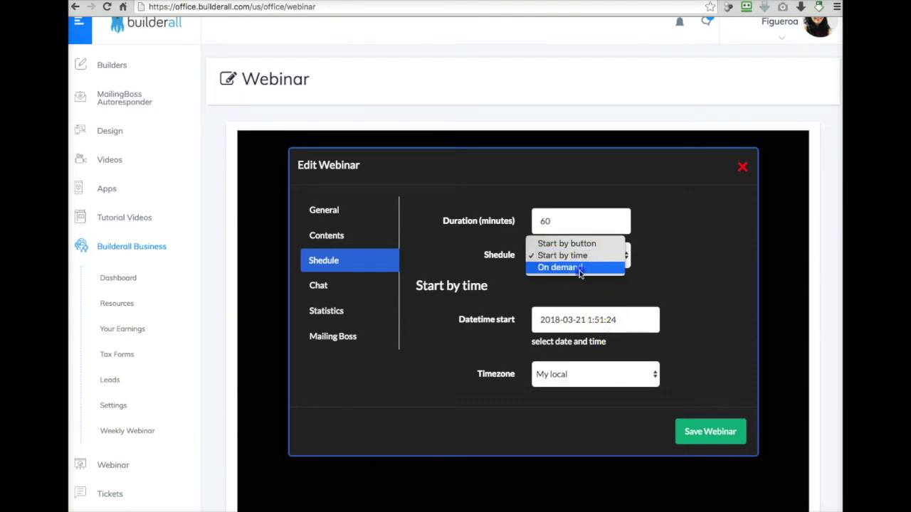
click(580, 269)
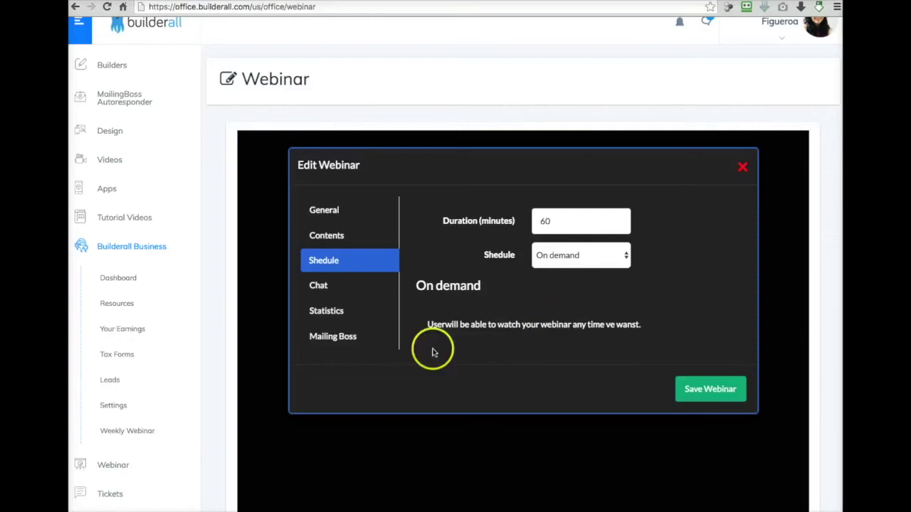
Step: Add a ghost user chat entry at 0:00:10 with a first name as username and the message "Hello From Miami!"
click(318, 285)
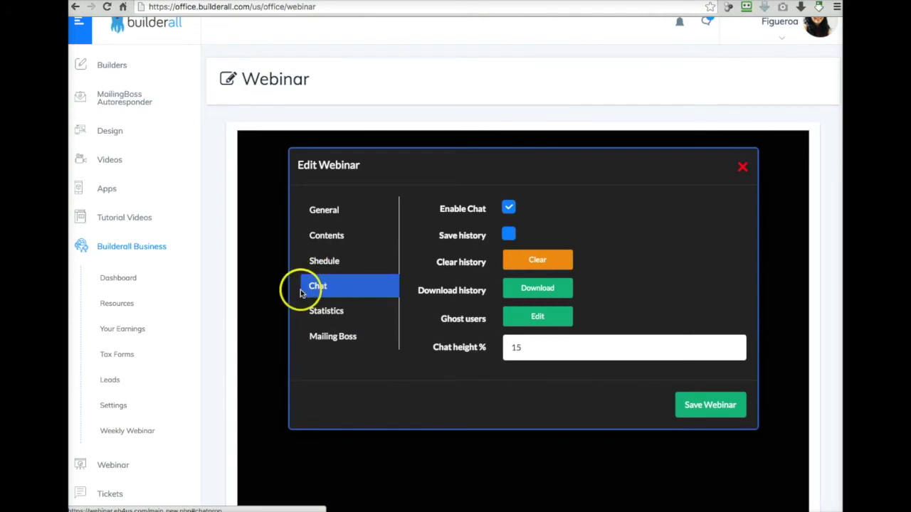
click(532, 319)
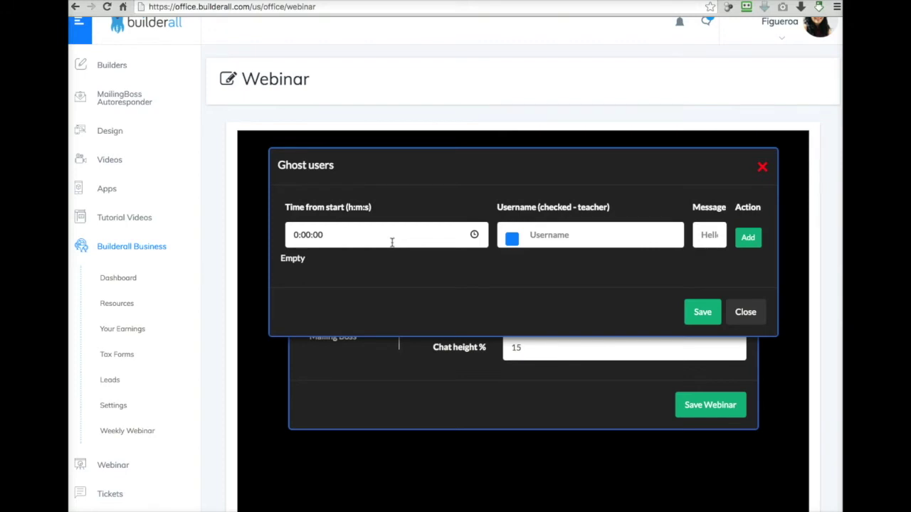
click(320, 235)
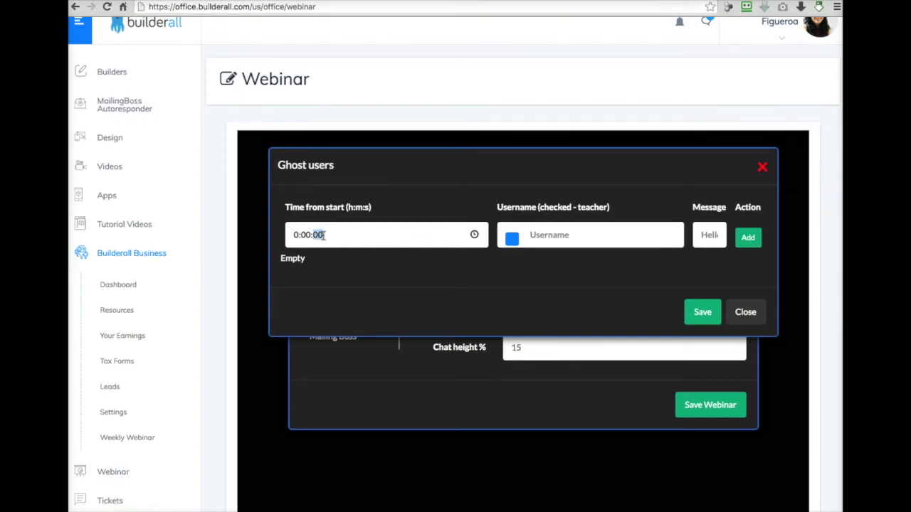
text(10)
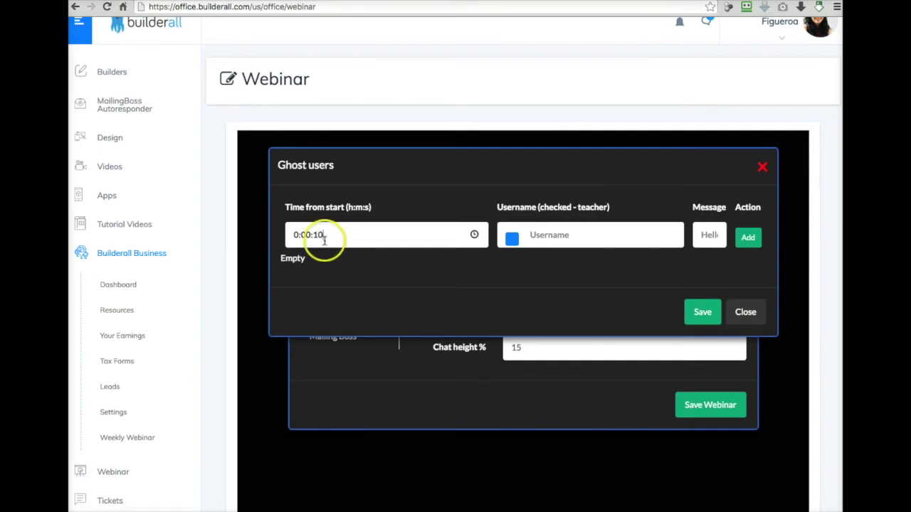
click(558, 236)
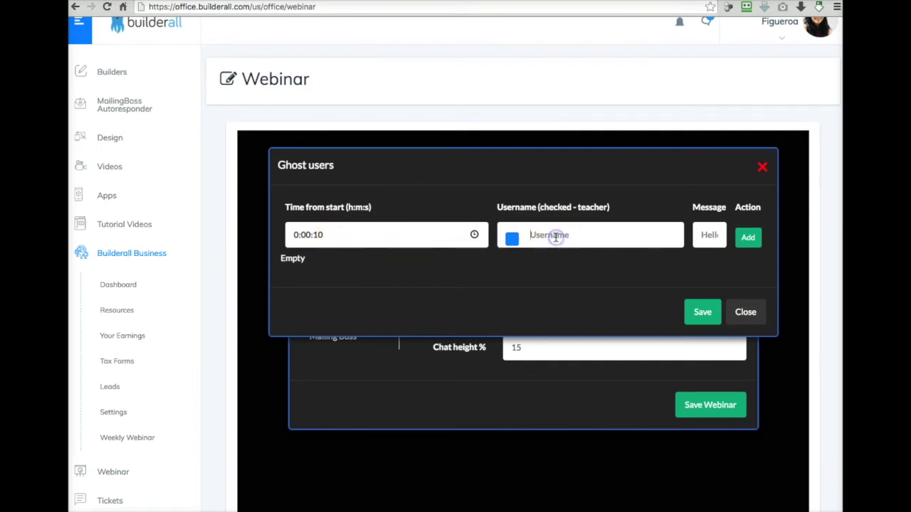
text(Barbie)
click(702, 237)
text(Mia)
text(mi!)
click(746, 236)
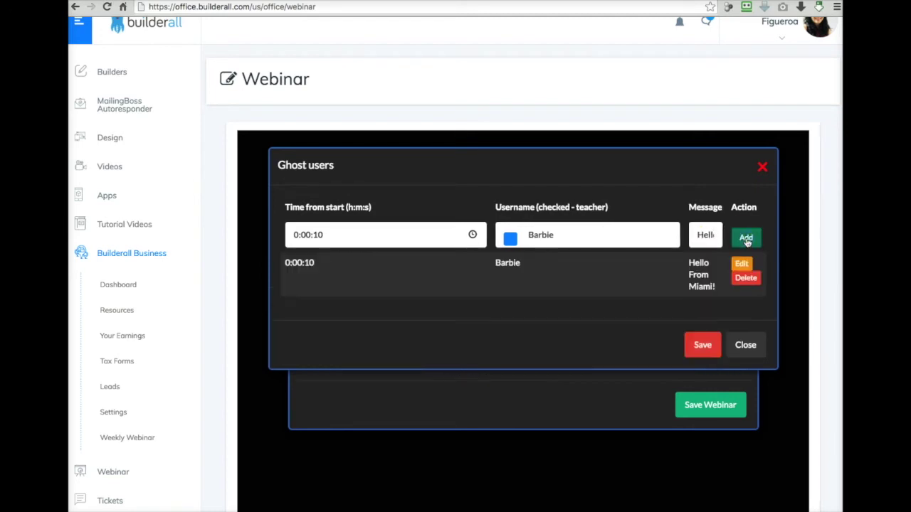
Step: Add a second ghost user at 0:00:15 with a different first name and the message "Hello From Detroit!"
click(313, 237)
double_click(324, 235)
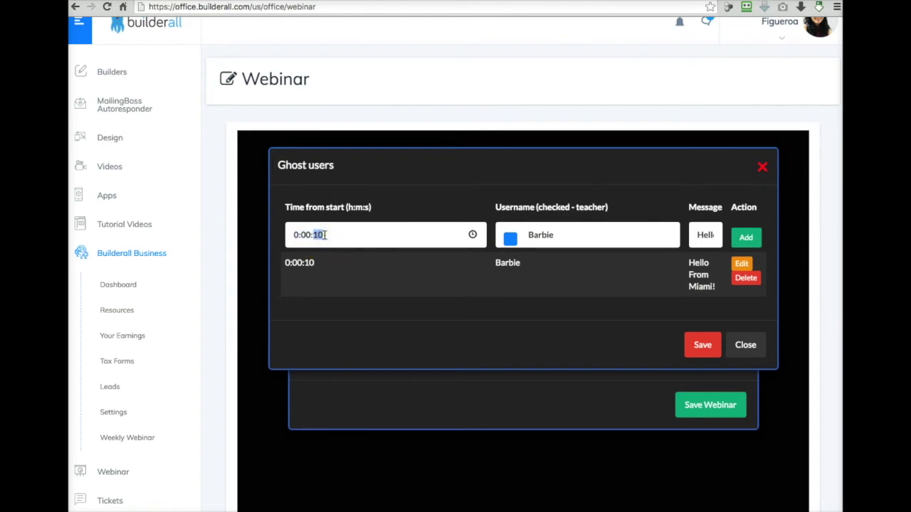
text(15)
double_click(551, 234)
text(Joseph)
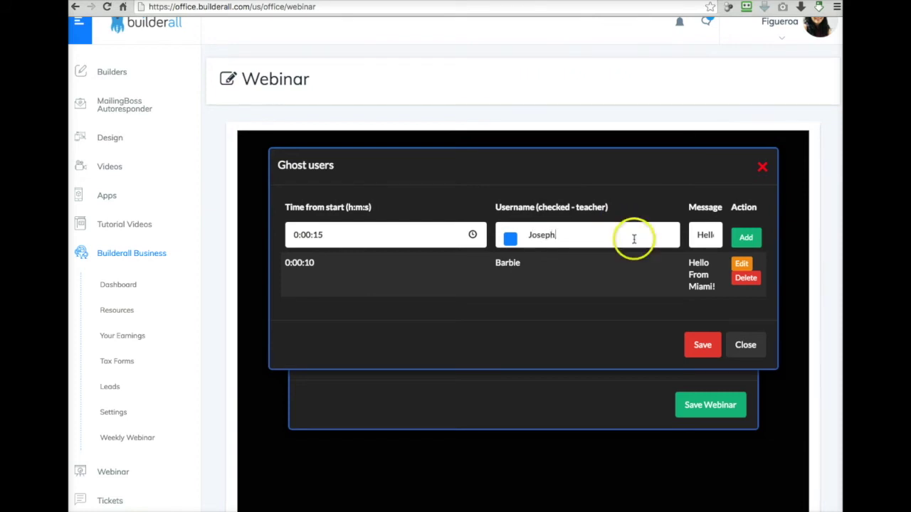
triple_click(704, 235)
text(Hello From Detroit!)
click(744, 239)
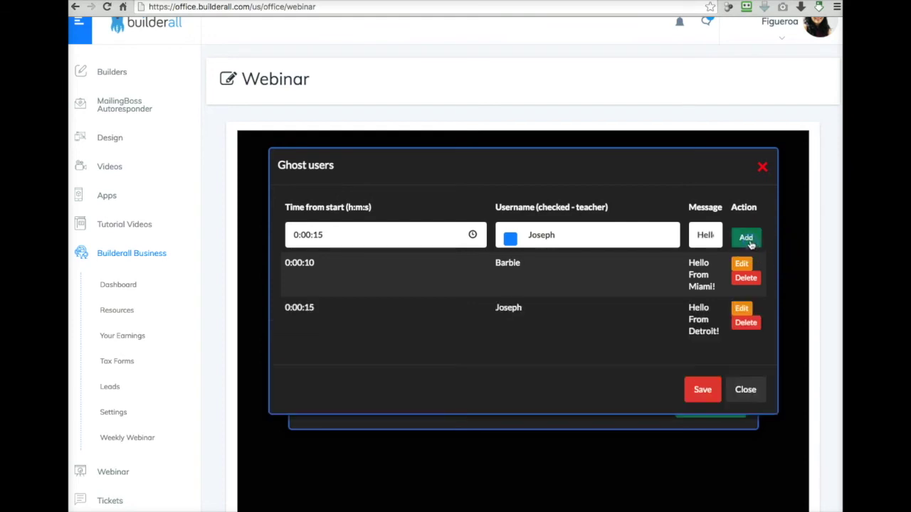
Step: Review the two ghost user entries and save the ghost user list
click(570, 342)
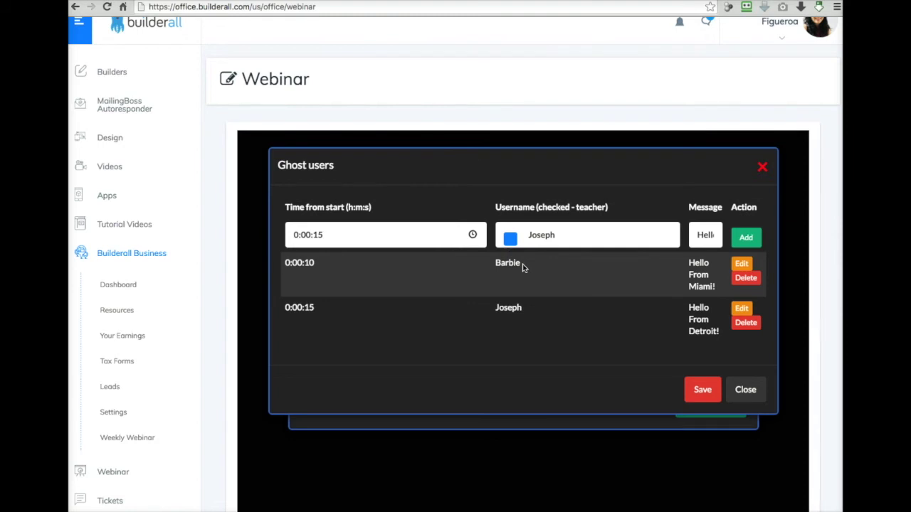
click(434, 307)
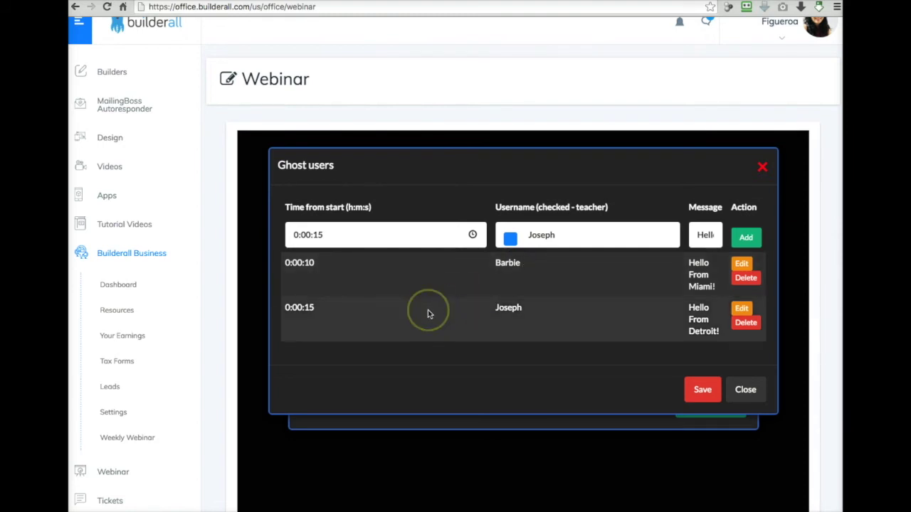
click(419, 363)
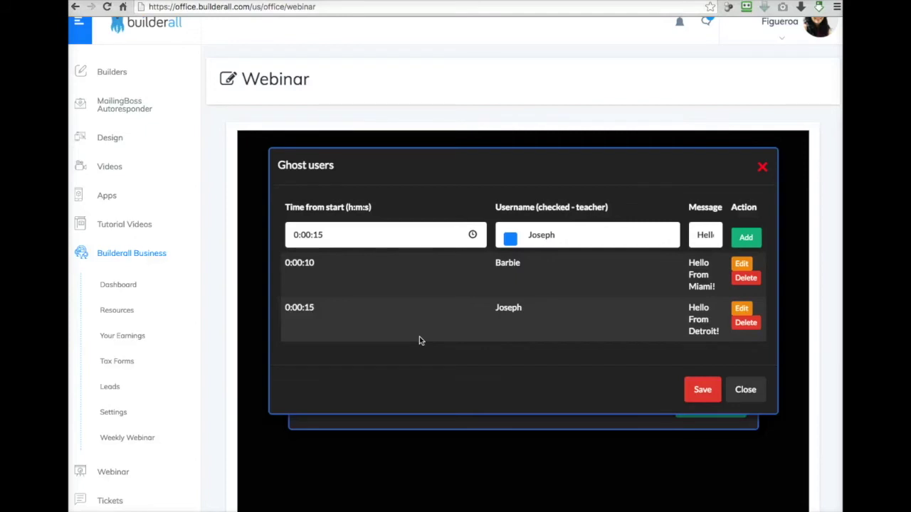
click(702, 390)
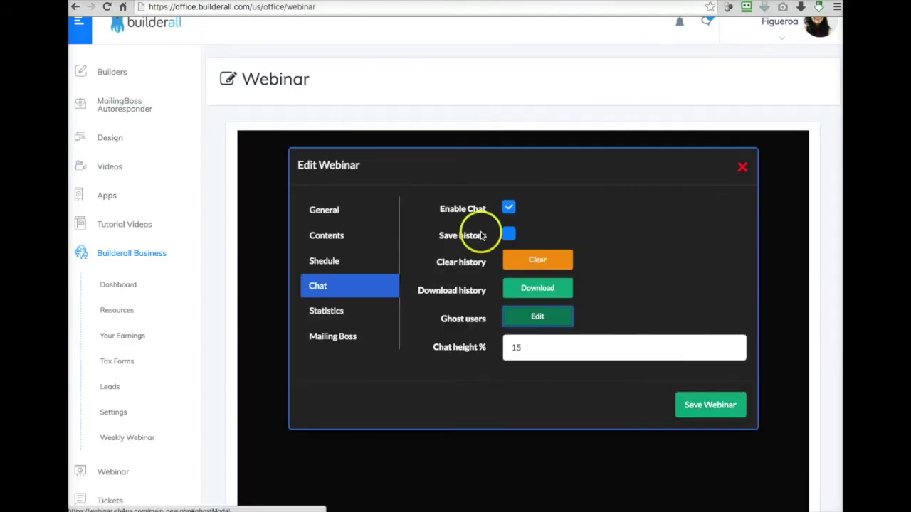
Step: Examine the webinar's general attendance and financial statistics
click(339, 317)
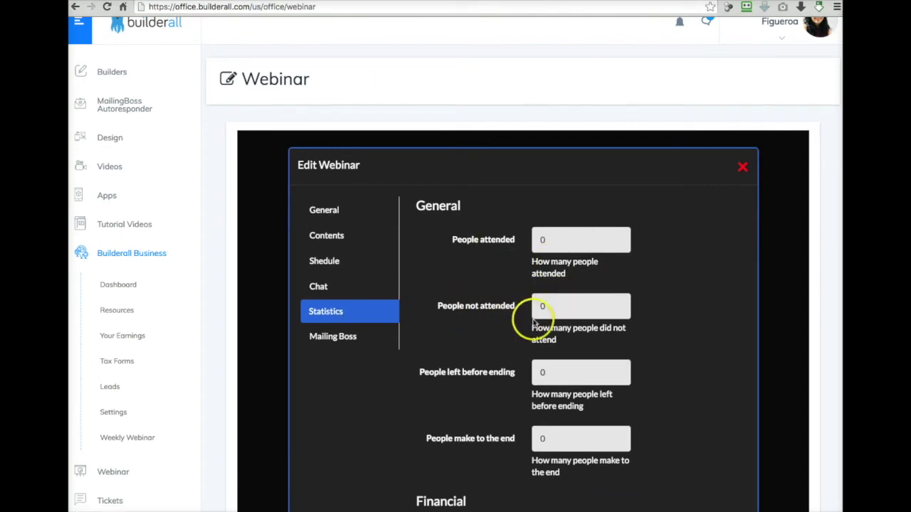
scroll(555, 316, down, 2)
scroll(558, 316, down, 3)
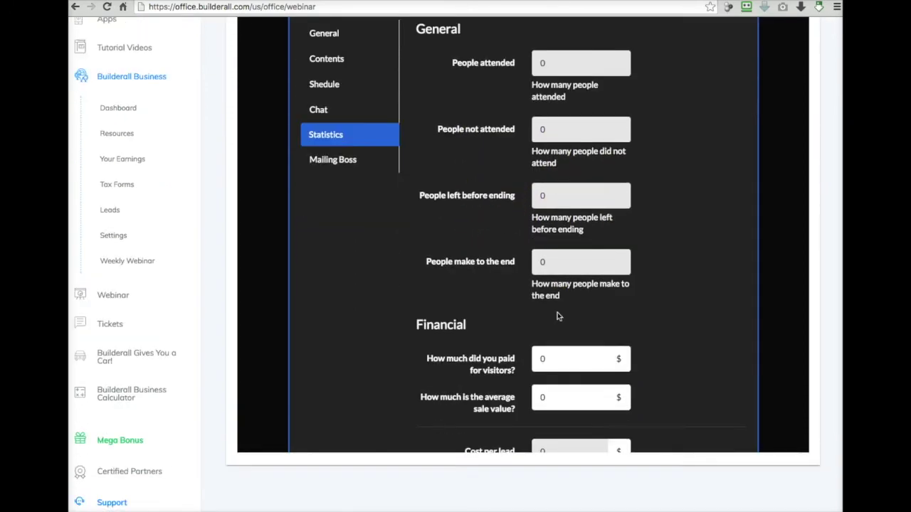
click(590, 365)
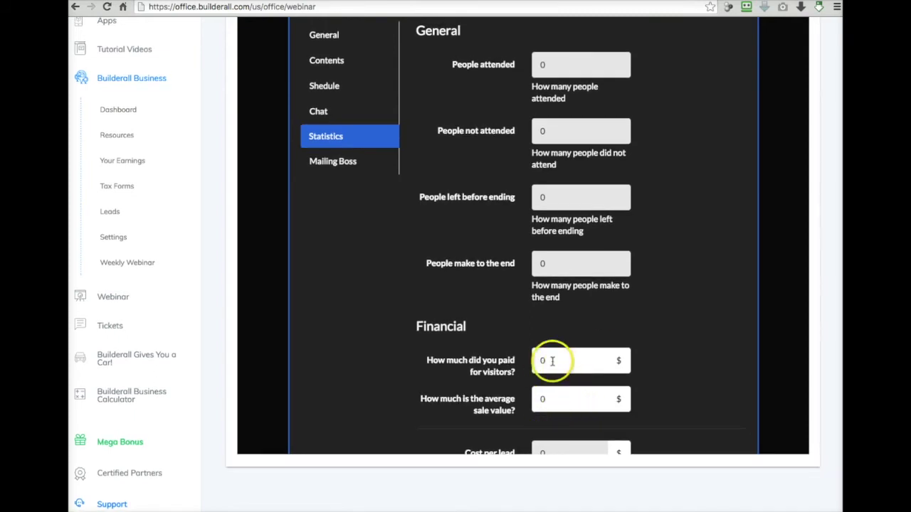
scroll(587, 390, up, 5)
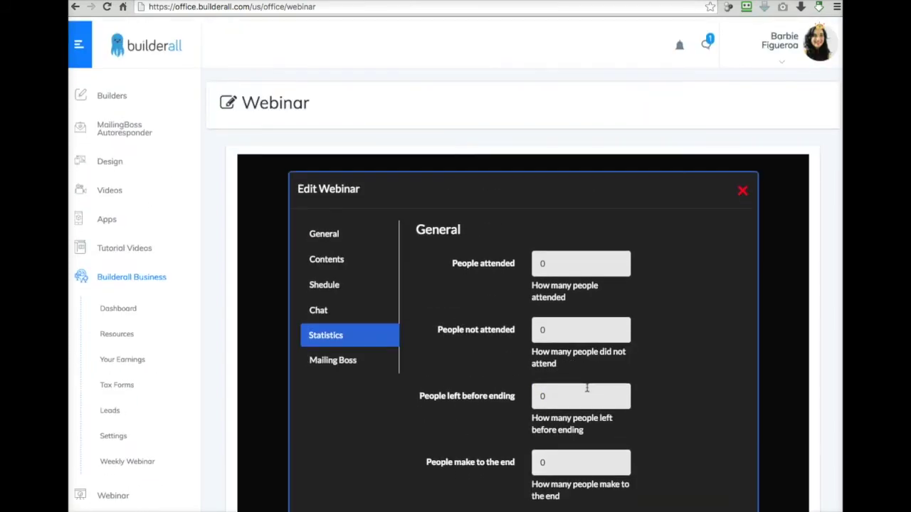
scroll(539, 368, down, 1)
Step: Show the webinar's MailingBoss key settings, leave both keys blank and save the webinar
click(341, 318)
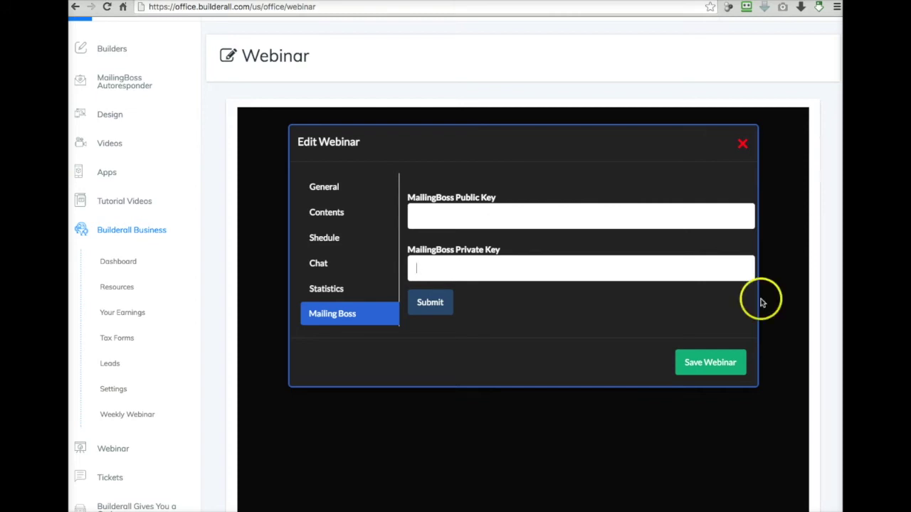
click(722, 363)
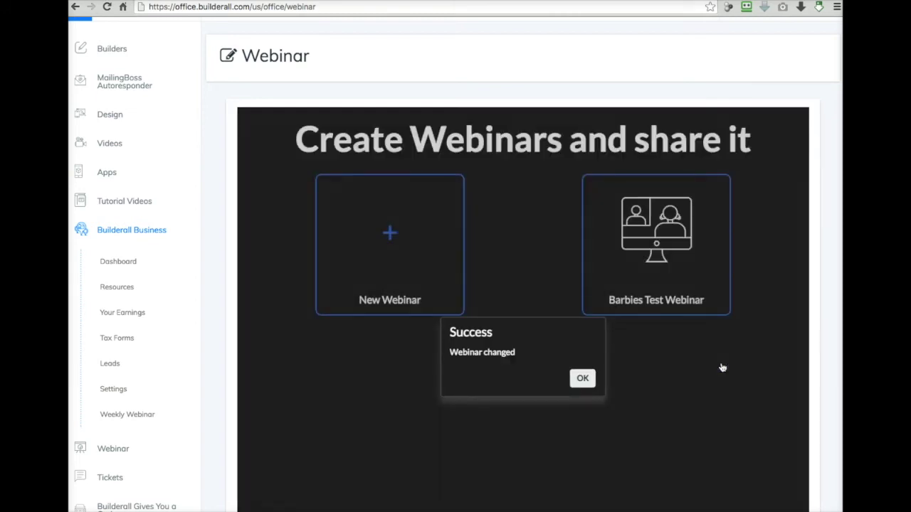
click(584, 383)
Step: Open the test webinar's input parameters and copy its ID into a new text document
mouse_move(704, 248)
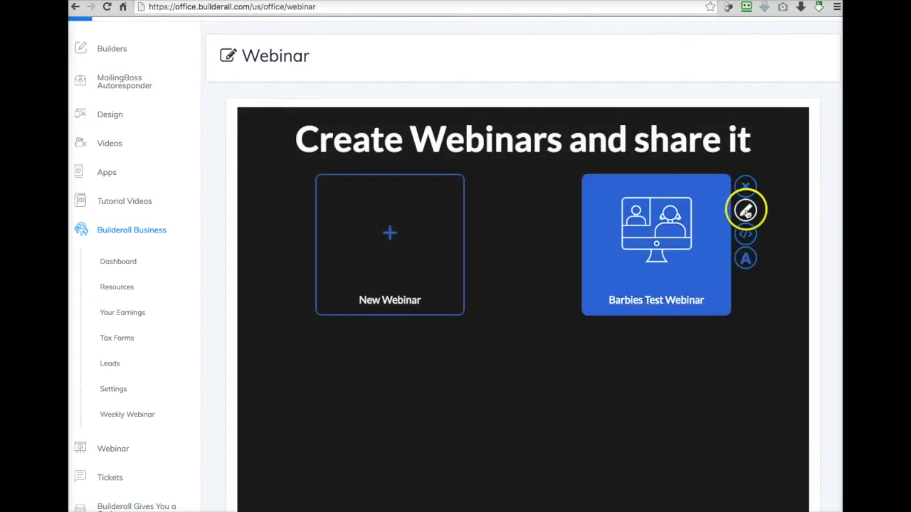
click(747, 234)
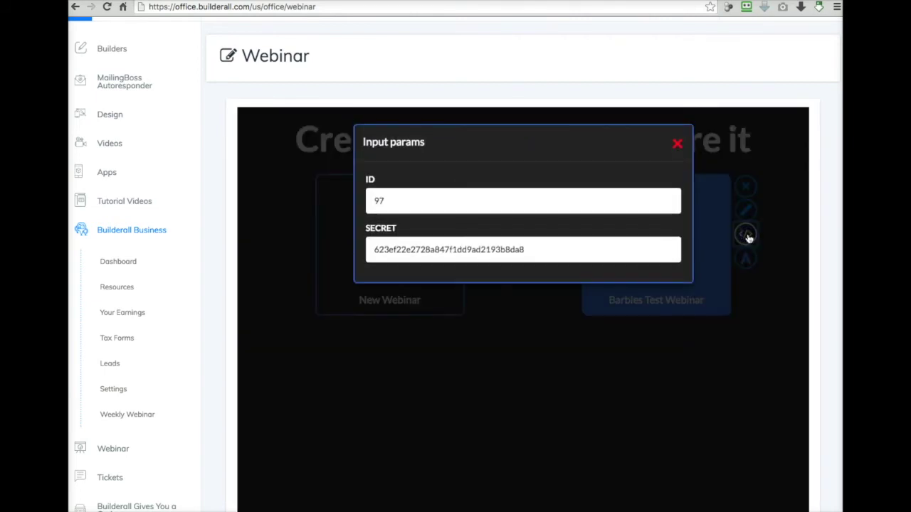
click(373, 201)
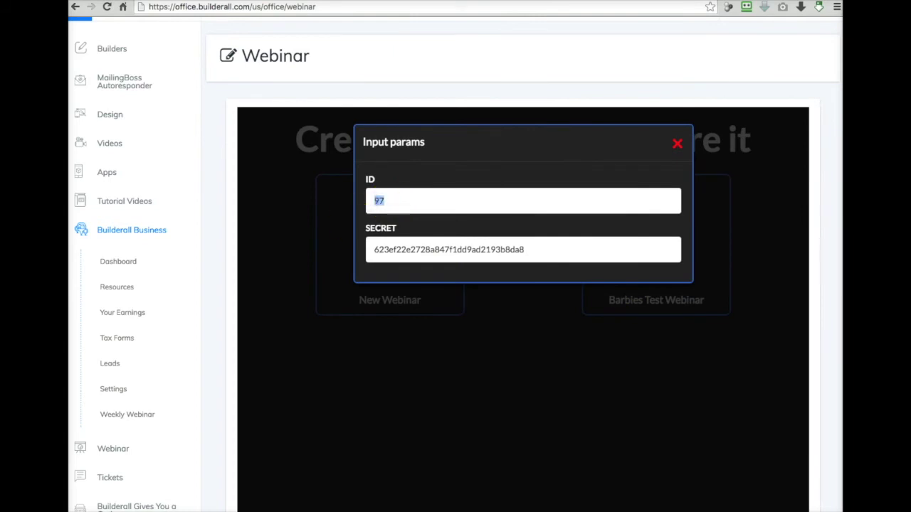
key(alt+Tab)
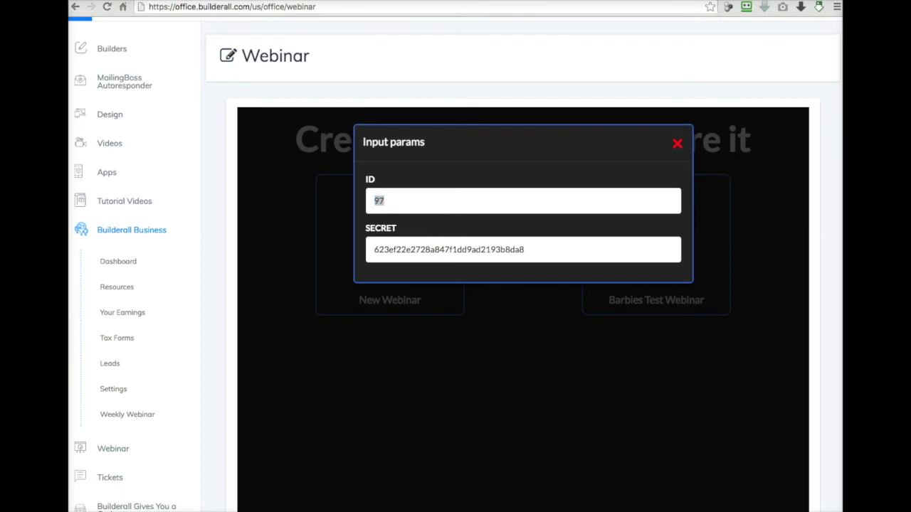
click(399, 201)
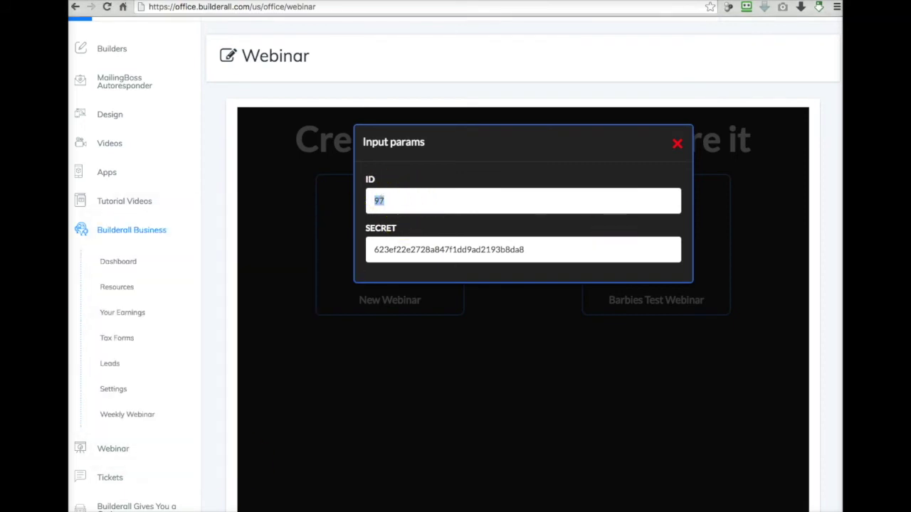
click(197, 492)
click(394, 203)
click(92, 489)
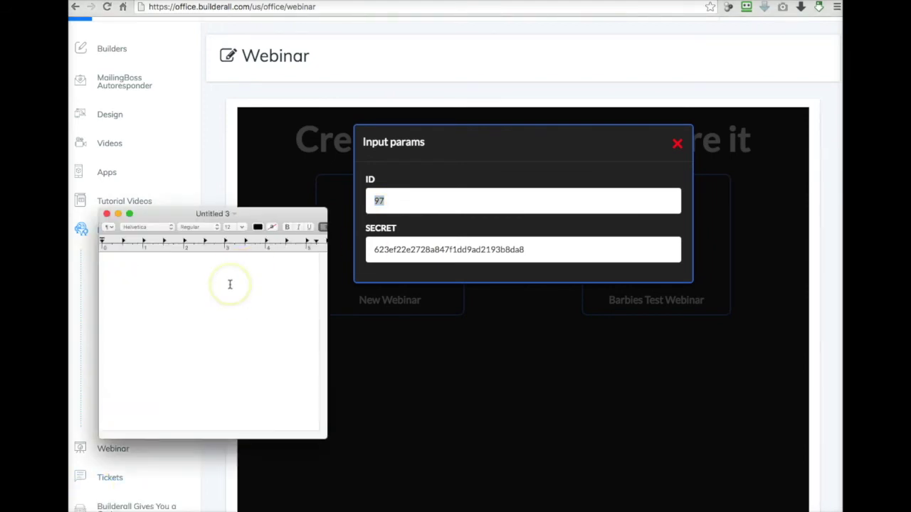
Step: Copy the webinar's secret key into the text document below the ID, and put away the document and the input parameters
click(560, 251)
drag(553, 250, 368, 251)
click(112, 466)
click(112, 421)
click(157, 321)
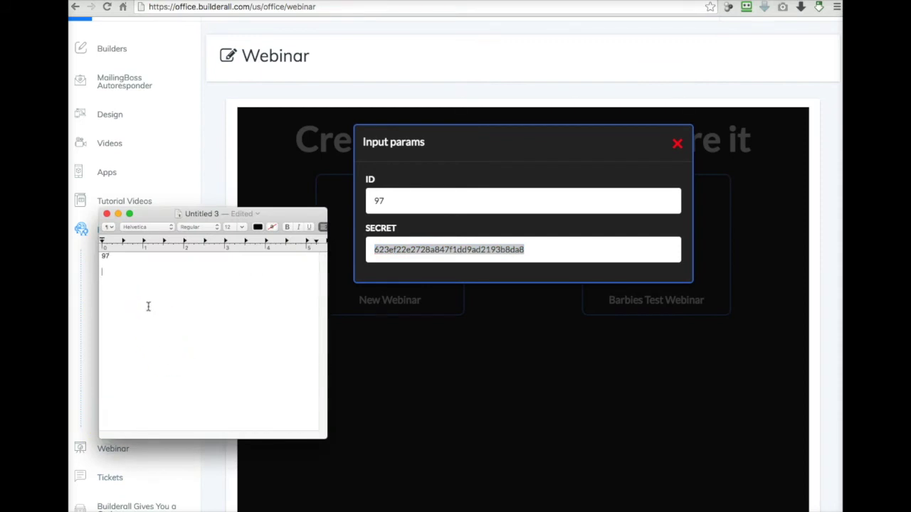
click(118, 215)
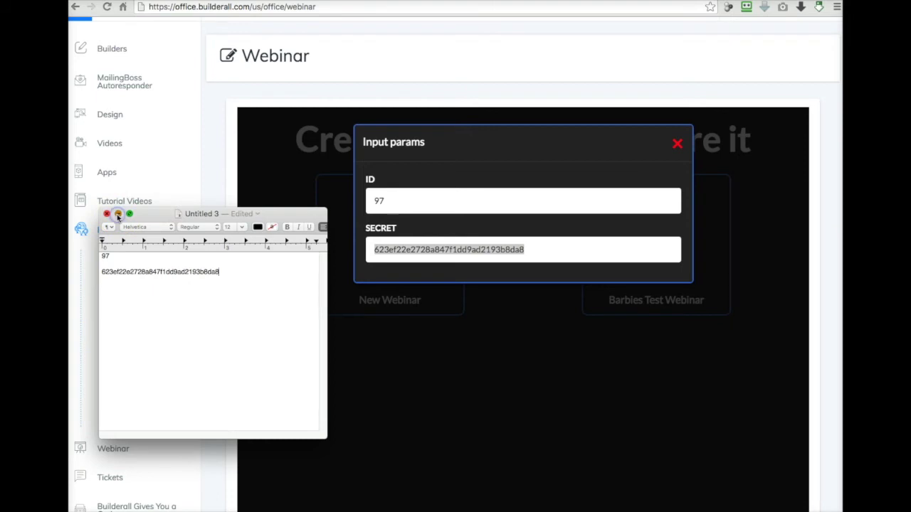
click(677, 146)
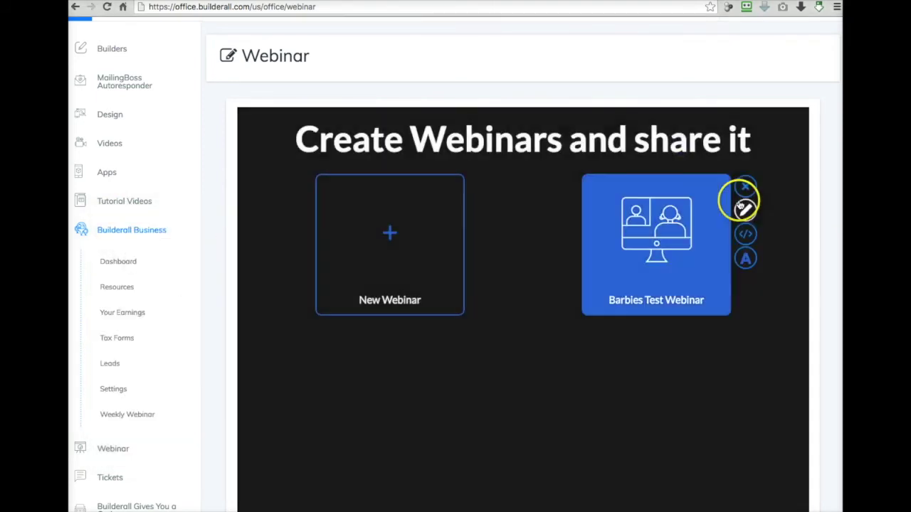
Step: Start a new site in the Drag n Drop Responsive Builder and browse the Blank Page templates
scroll(169, 194, up, 2)
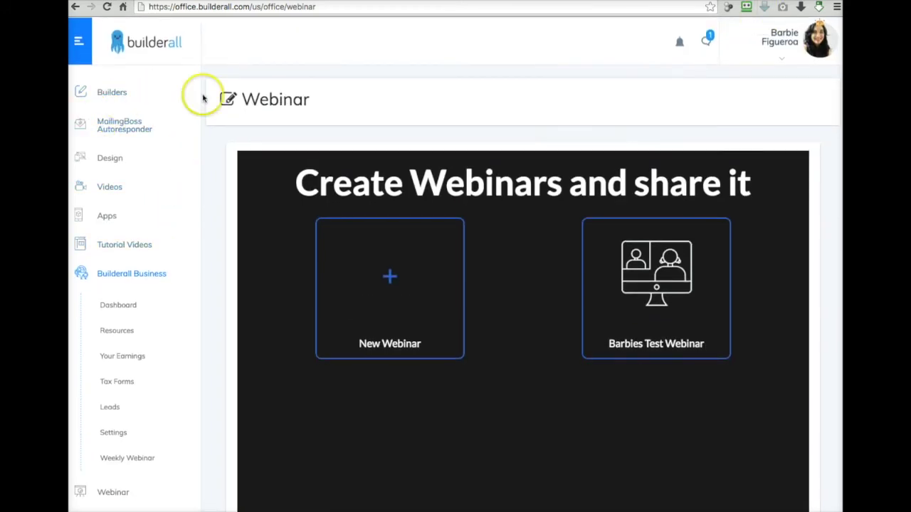
click(115, 93)
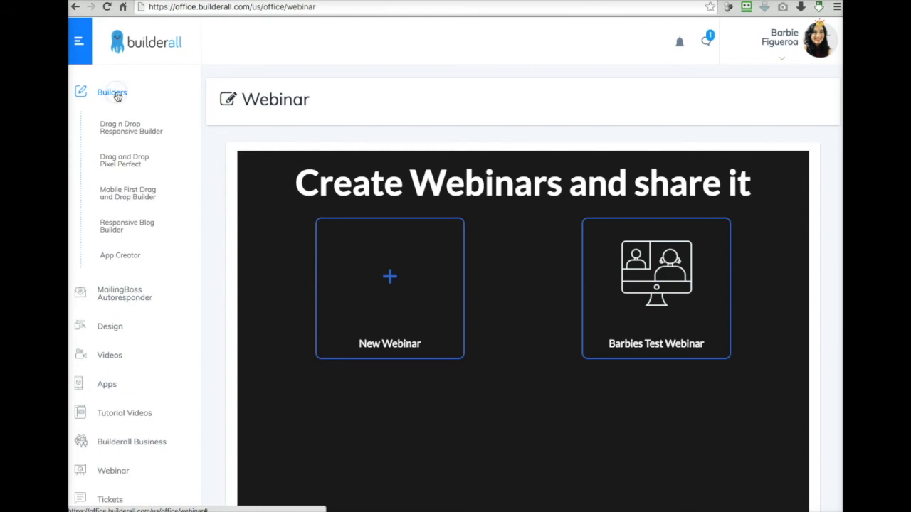
click(112, 129)
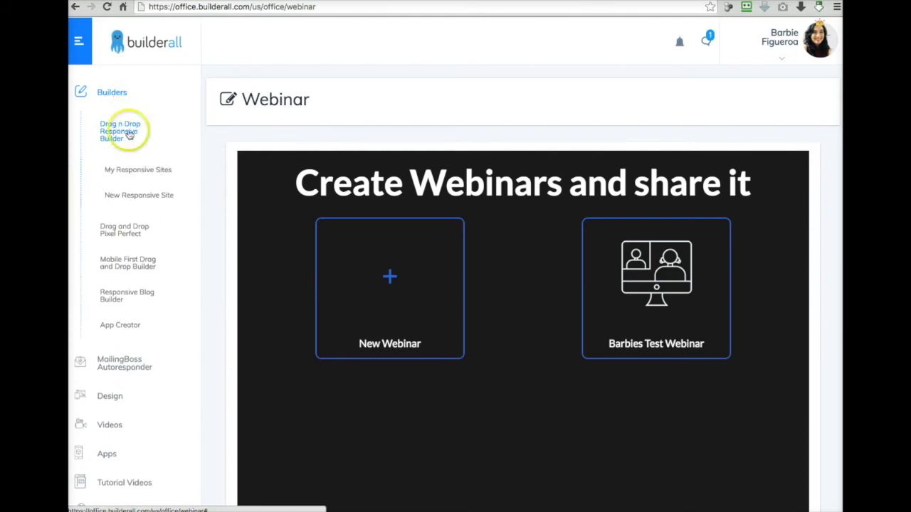
click(131, 197)
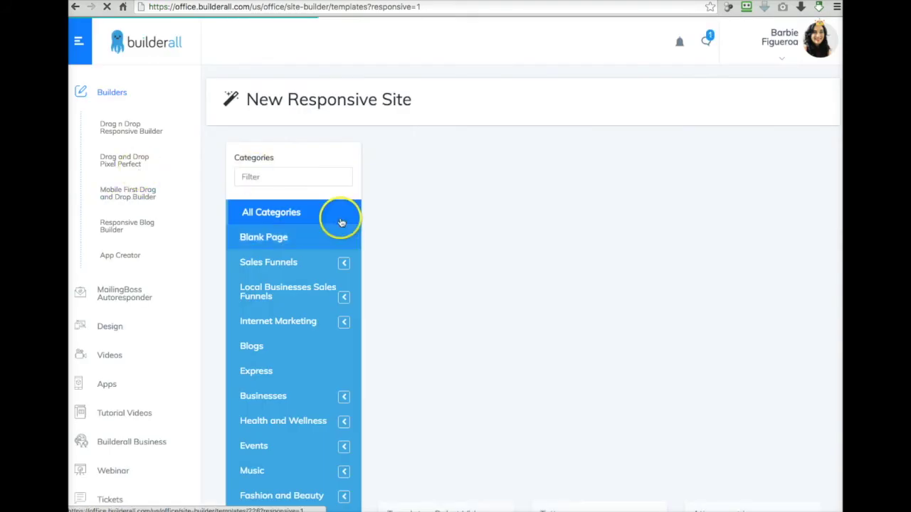
click(292, 238)
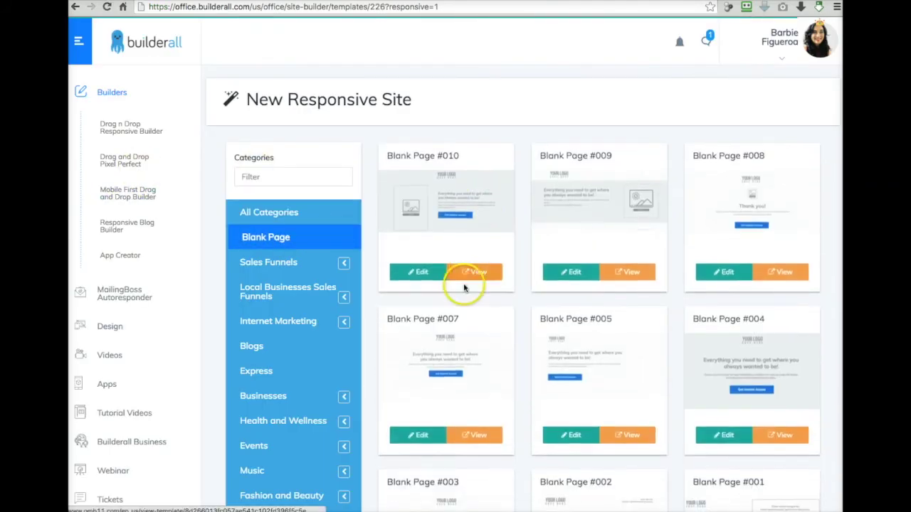
scroll(464, 299, down, 5)
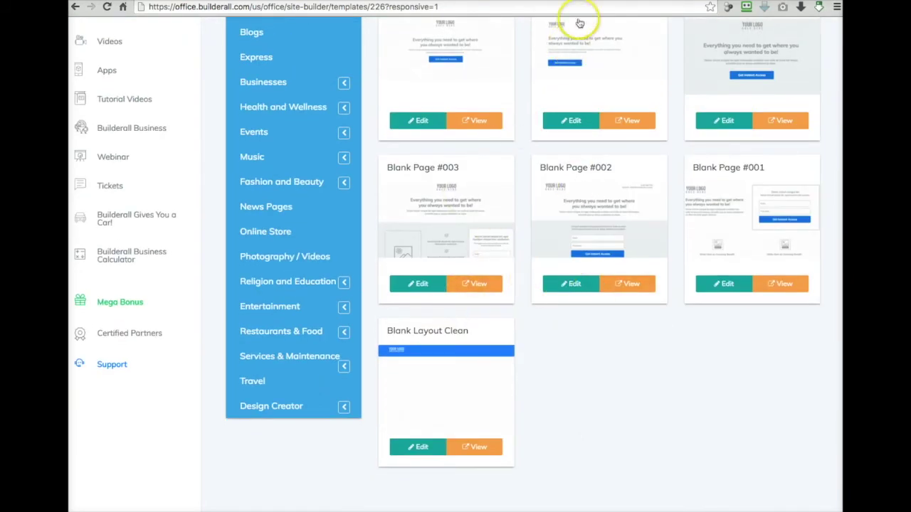
scroll(629, 174, up, 5)
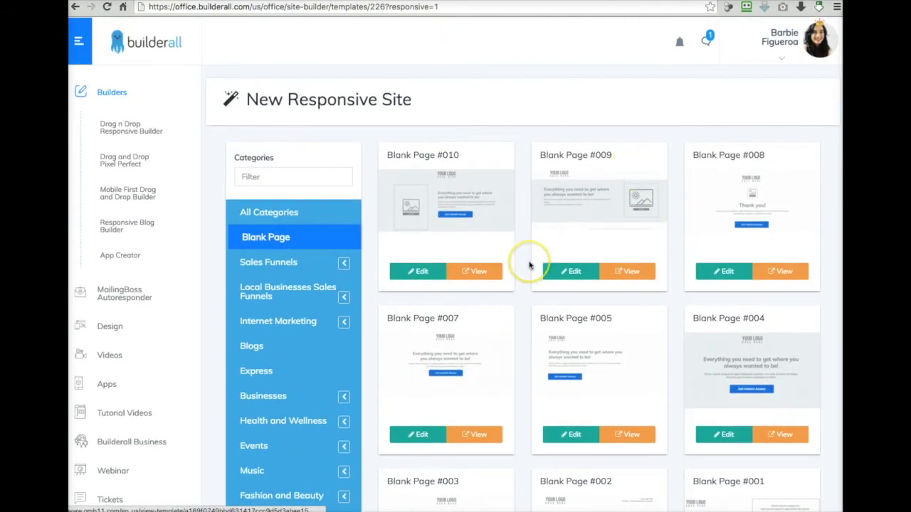
Step: Open a Blank Page template for editing in the site builder and decline the welcome tour
scroll(532, 260, down, 5)
click(427, 445)
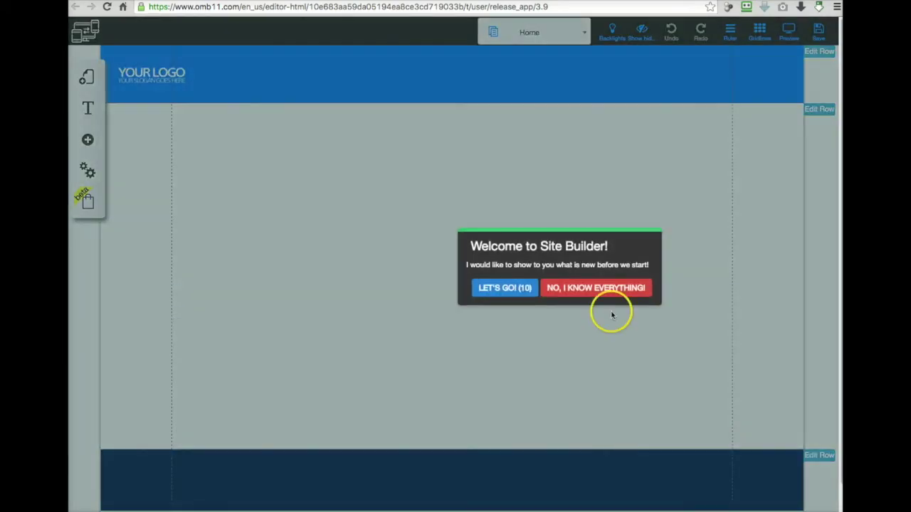
click(572, 293)
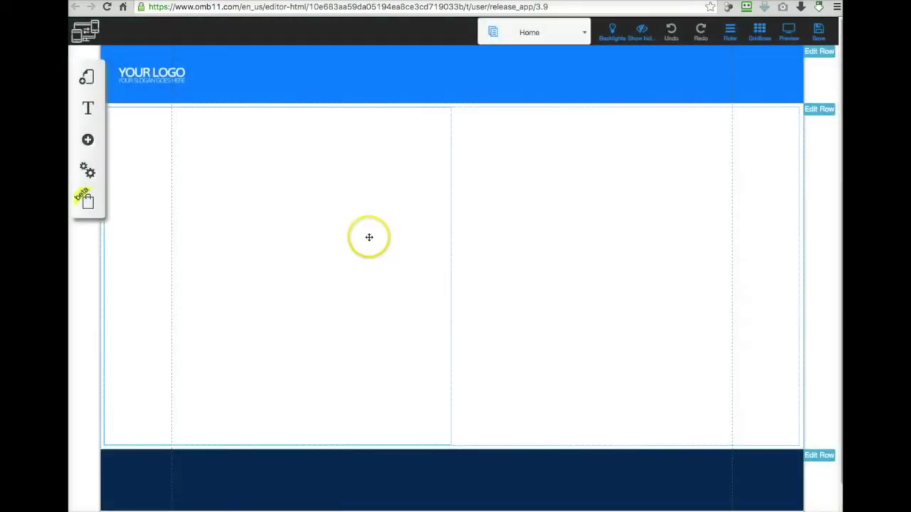
Step: Add the Webinar app to the page and resize it to fill most of the empty row between the header and footer
click(88, 142)
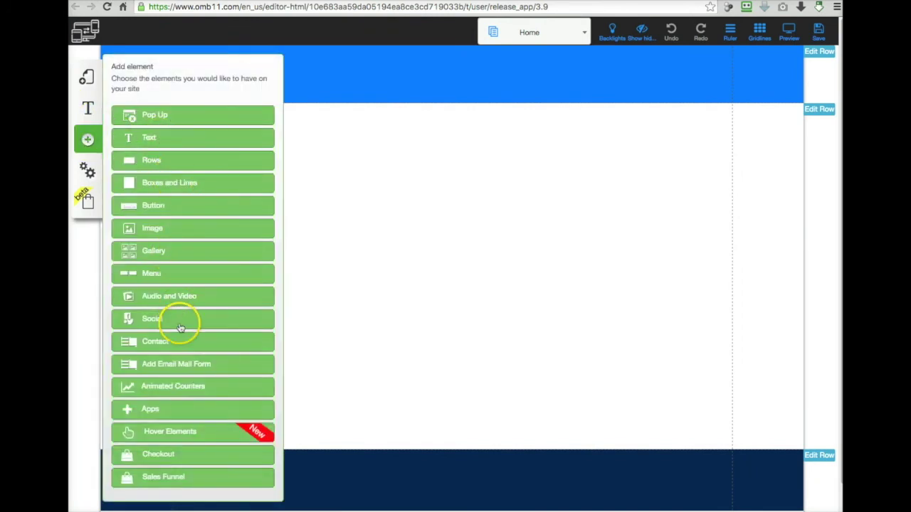
click(192, 411)
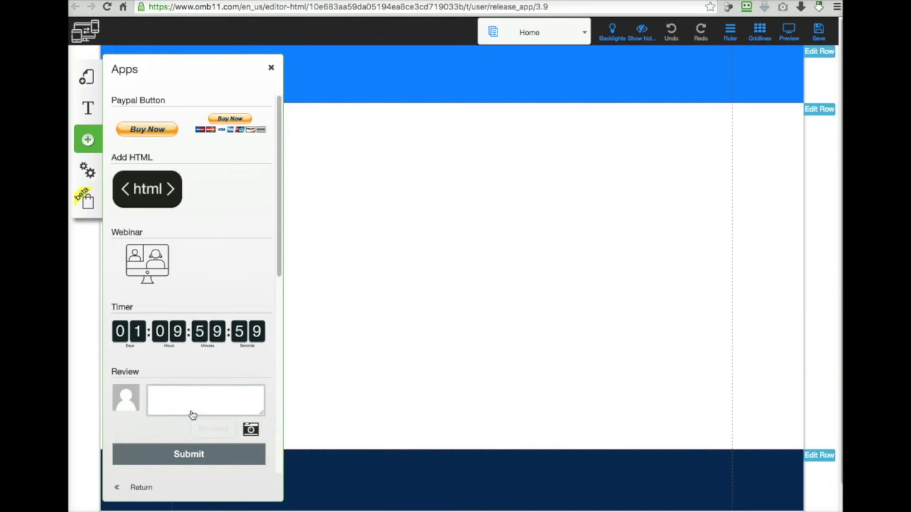
click(147, 256)
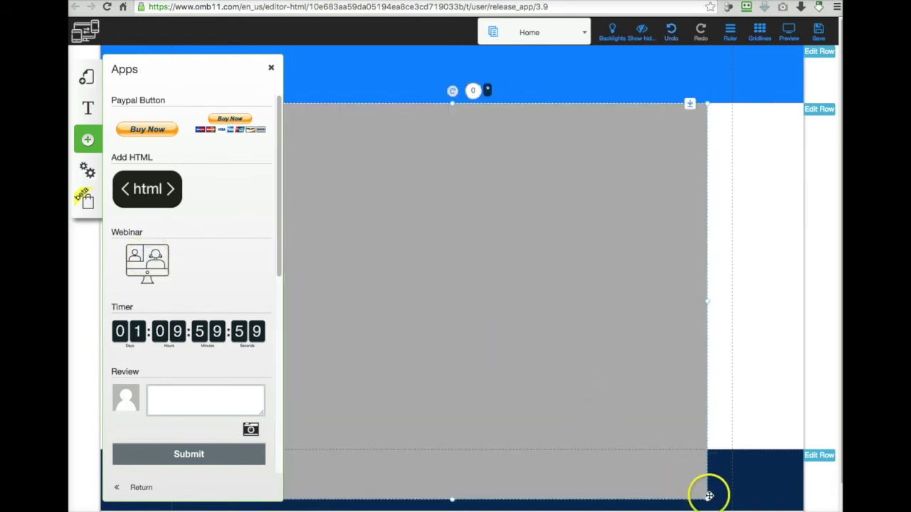
drag(705, 491, 727, 448)
click(458, 179)
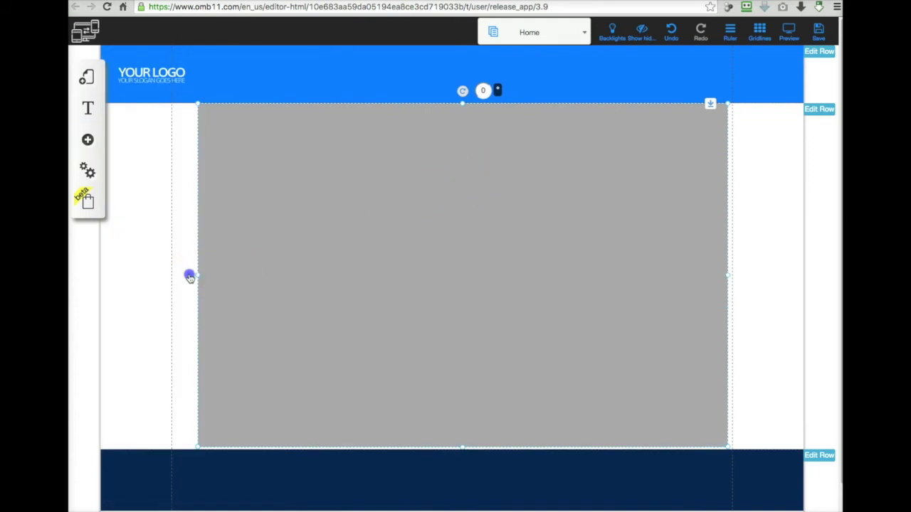
drag(189, 278, 185, 277)
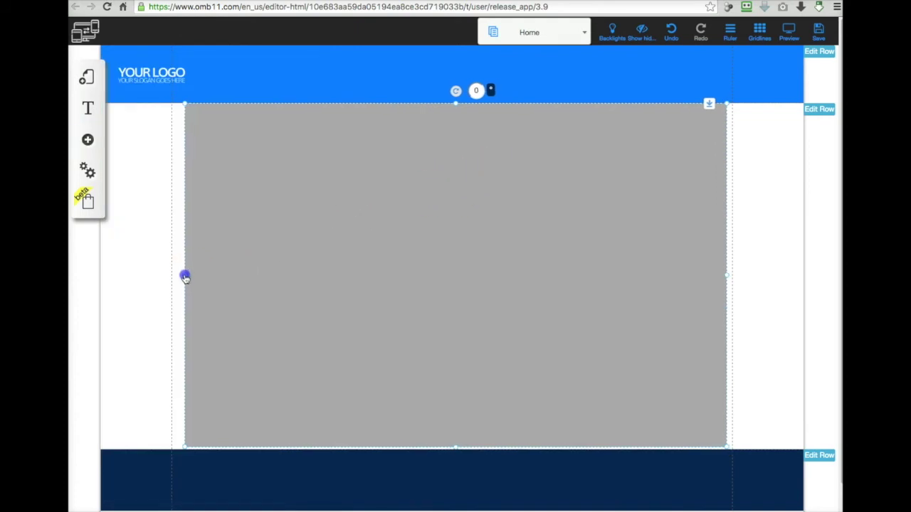
Step: Open the webinar element's configuration and fill in its id with the webinar ID copied from the text document
double_click(489, 234)
click(383, 254)
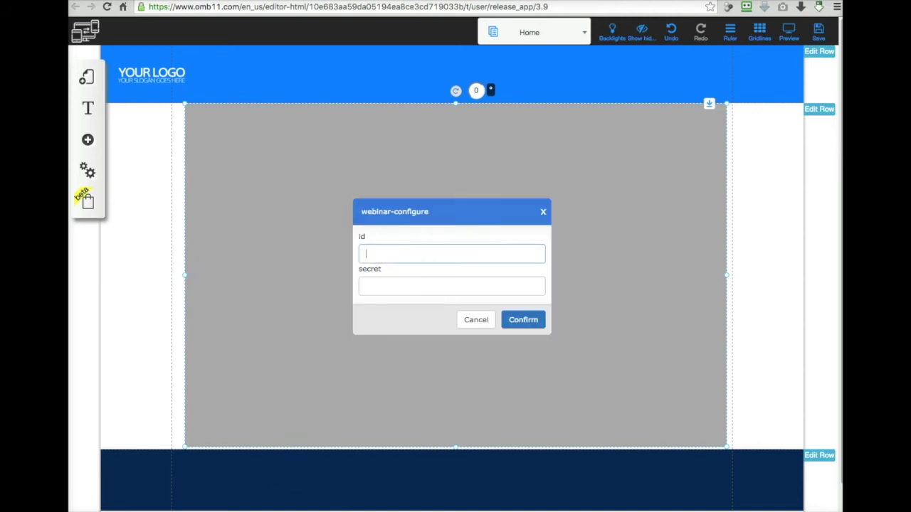
click(125, 259)
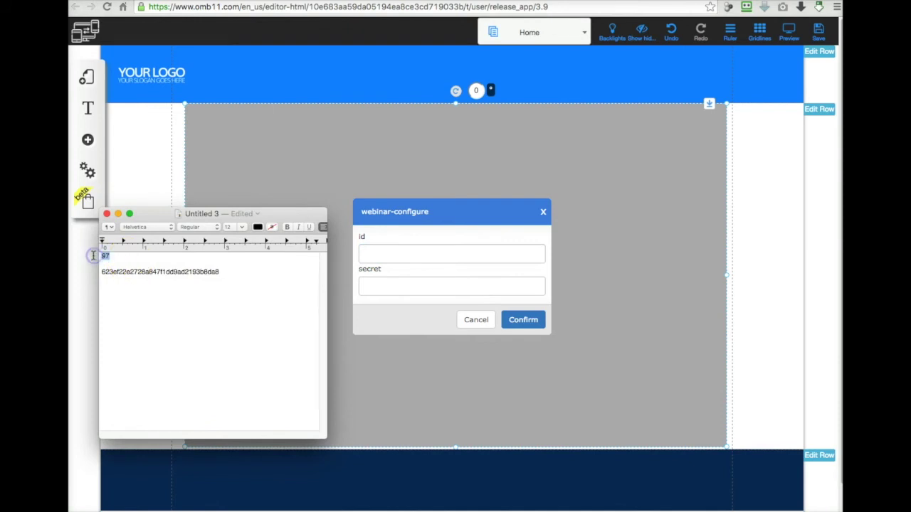
click(378, 249)
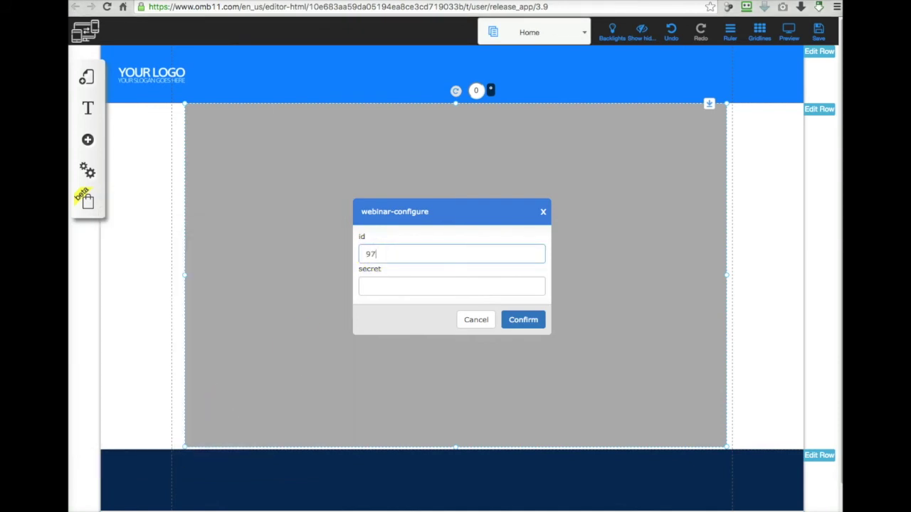
Step: Copy the secret key from the text document into the webinar element's secret field and confirm the configuration
key(super+Tab)
drag(229, 270, 105, 272)
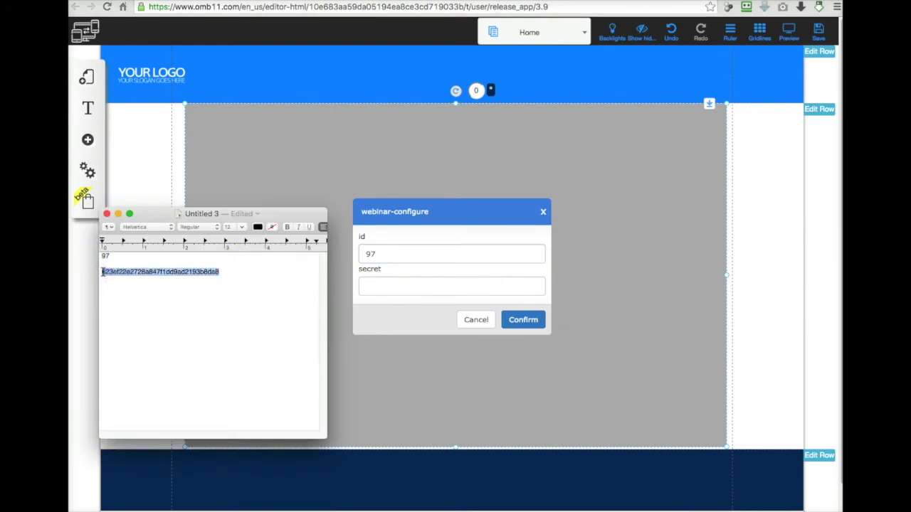
click(377, 288)
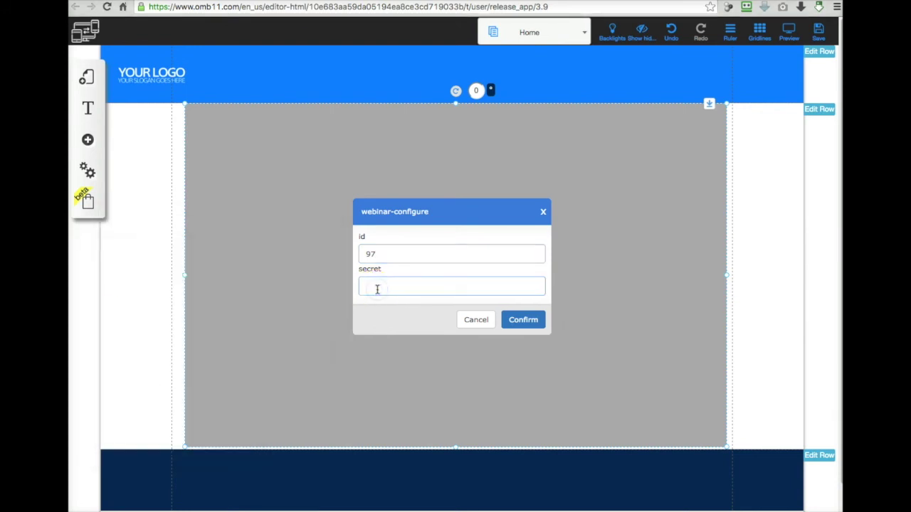
key(super+v)
click(523, 321)
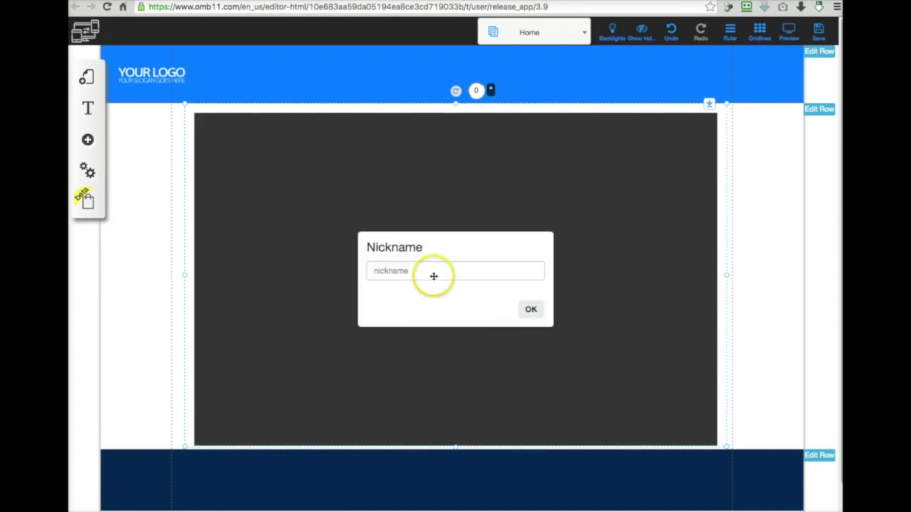
click(451, 269)
Step: Start saving the site and register its URL name as webinartest
click(816, 36)
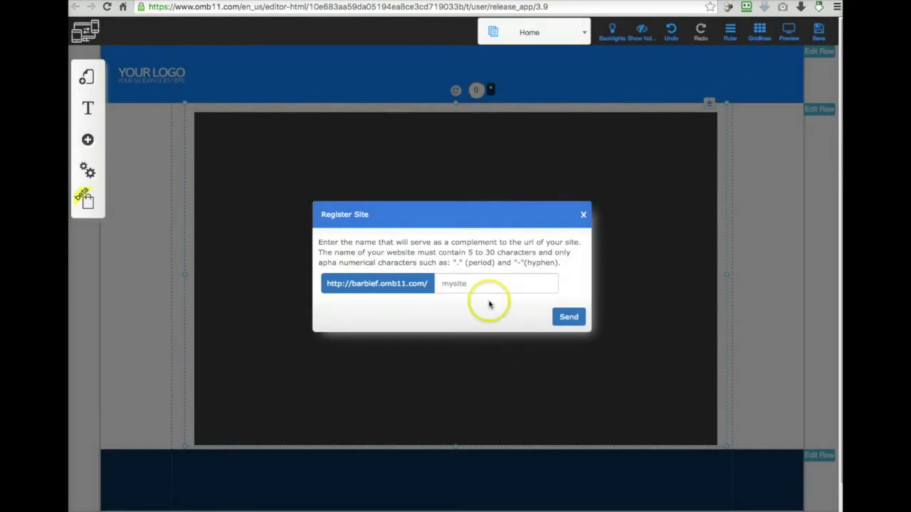
click(480, 284)
text(webinartest)
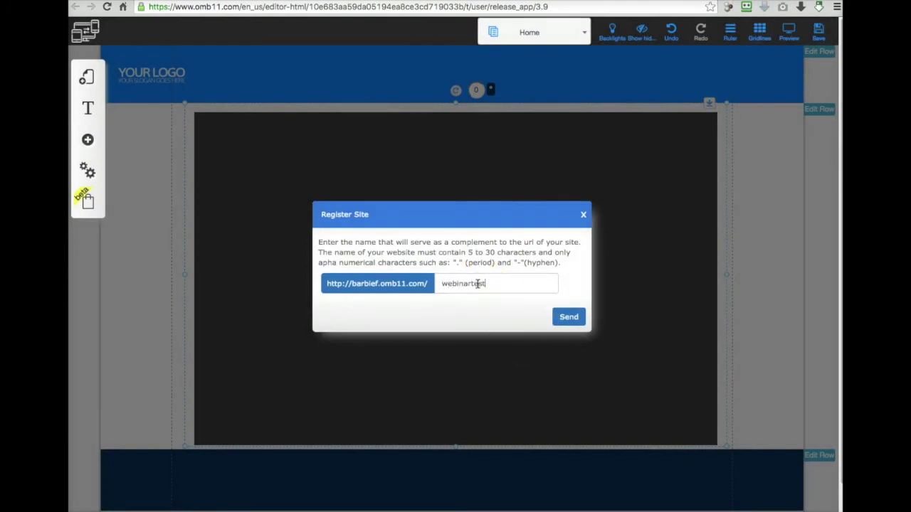
click(567, 316)
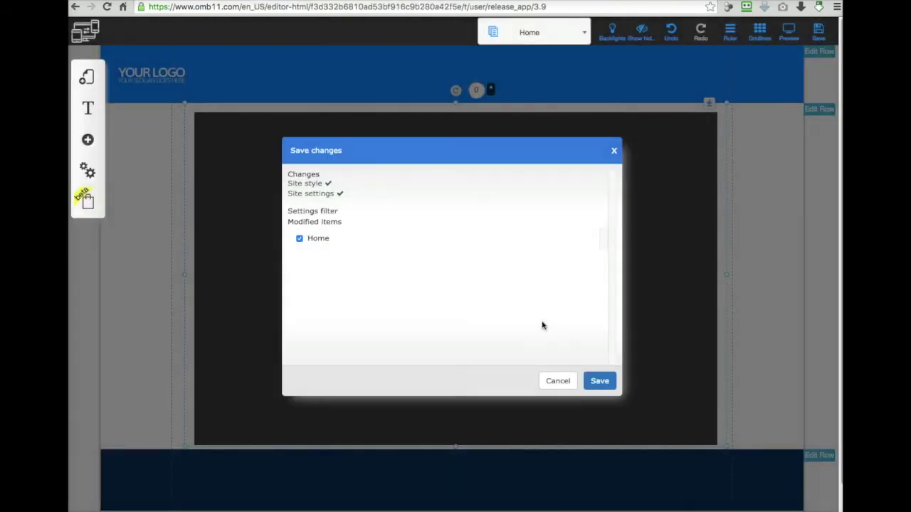